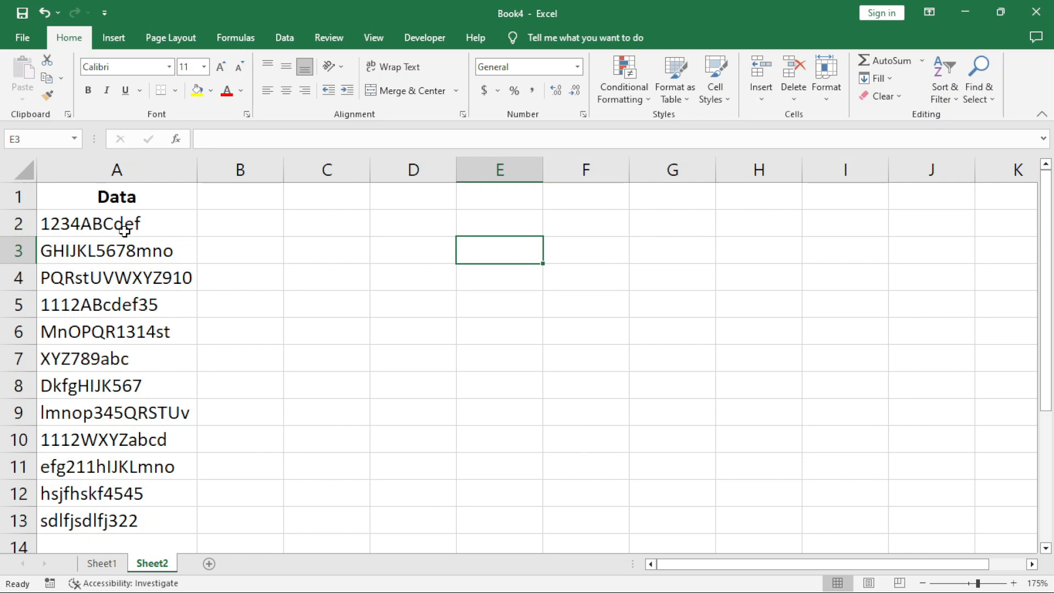
# Widen columns B and C together to make room for the extracted values.
pyautogui.click(262, 220)
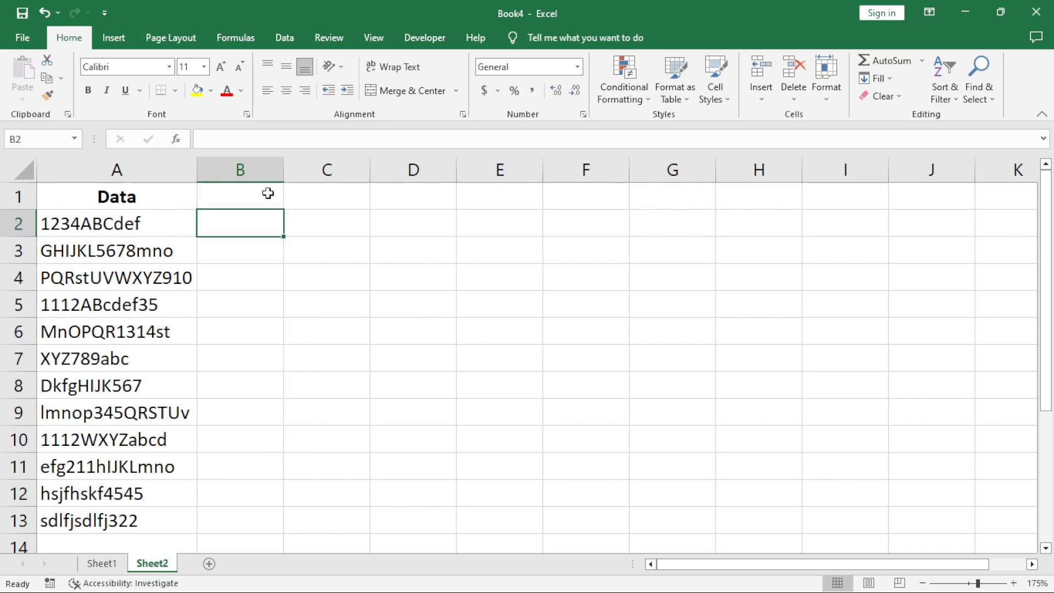
pyautogui.moveTo(267, 170); pyautogui.dragTo(357, 170)
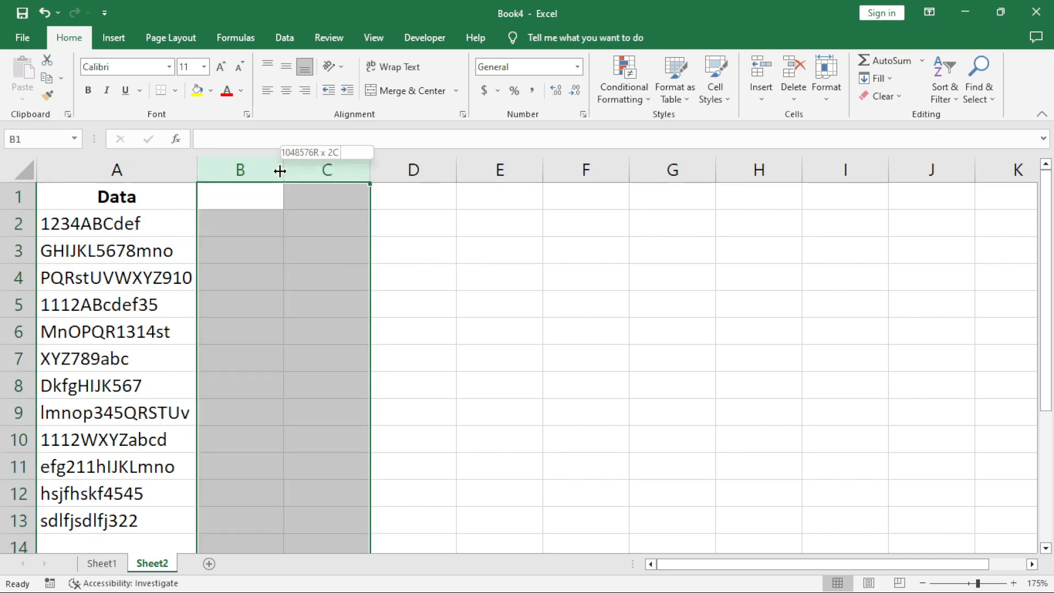
pyautogui.moveTo(279, 171); pyautogui.dragTo(353, 170)
pyautogui.click(348, 242)
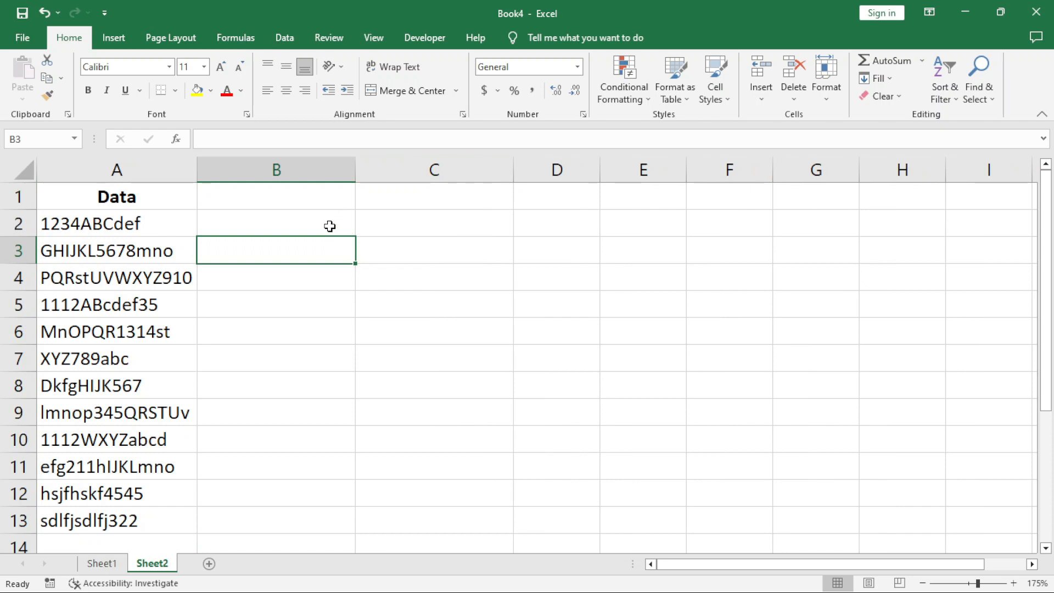
pyautogui.click(330, 227)
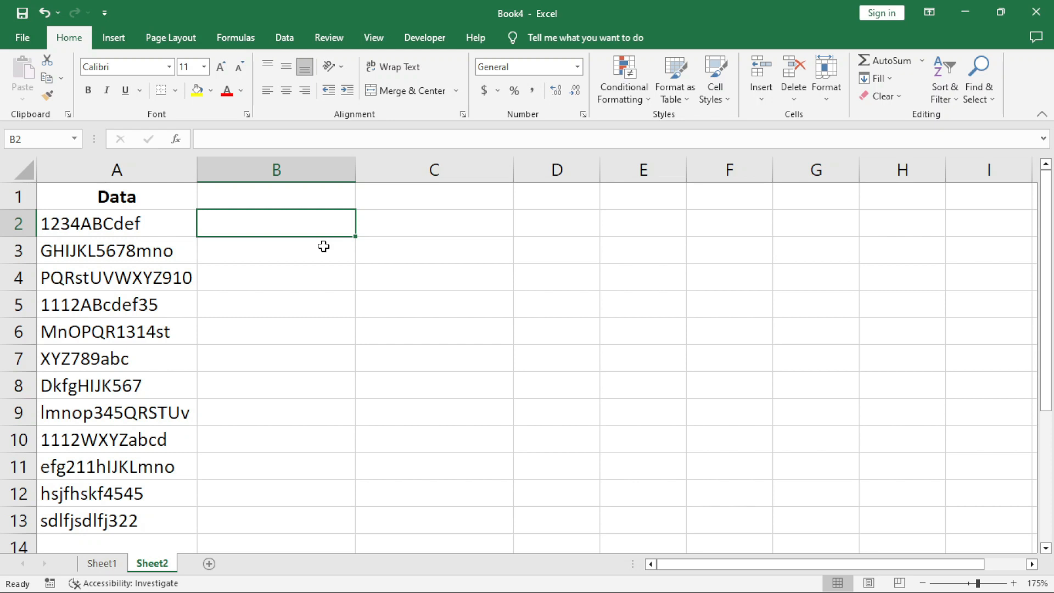
# Enter the header "teks" in B1 and the text example "ABCdef" in B2.
pyautogui.click(301, 198)
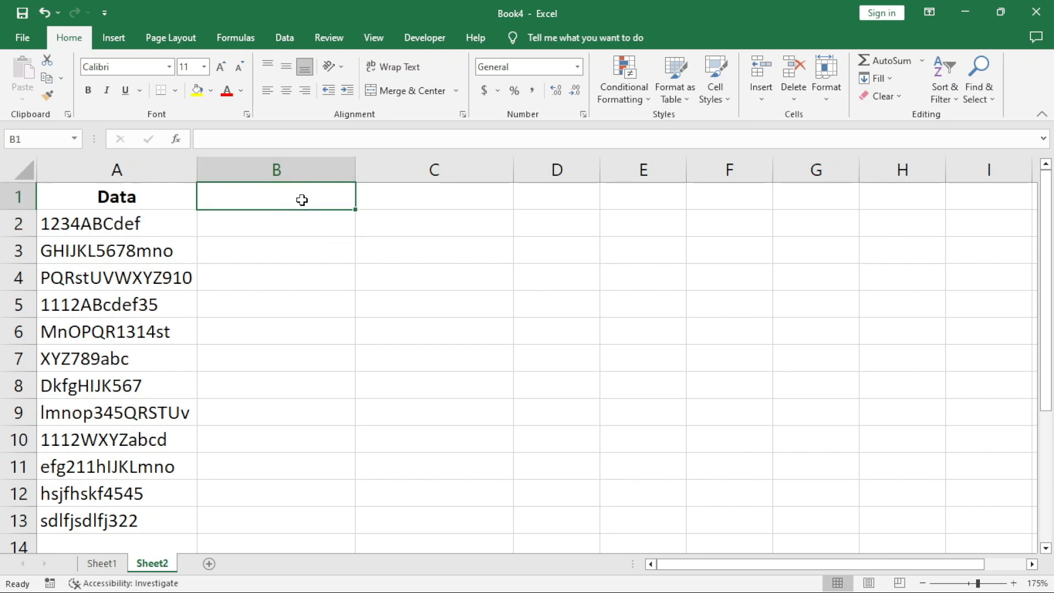
pyautogui.write('teks')
pyautogui.press('Return')
pyautogui.write('AB')
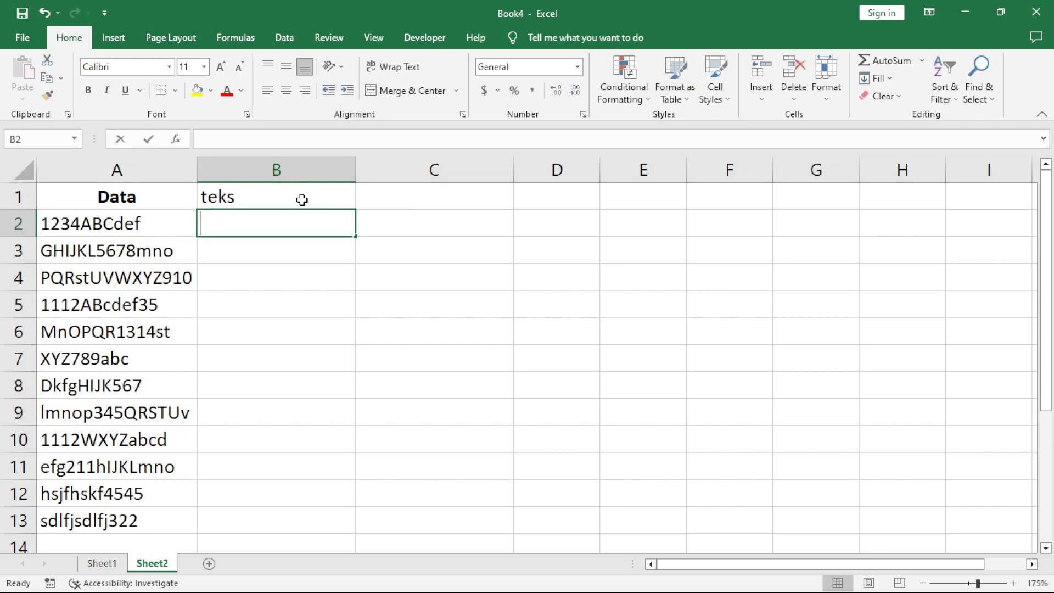
pyautogui.write('CD')
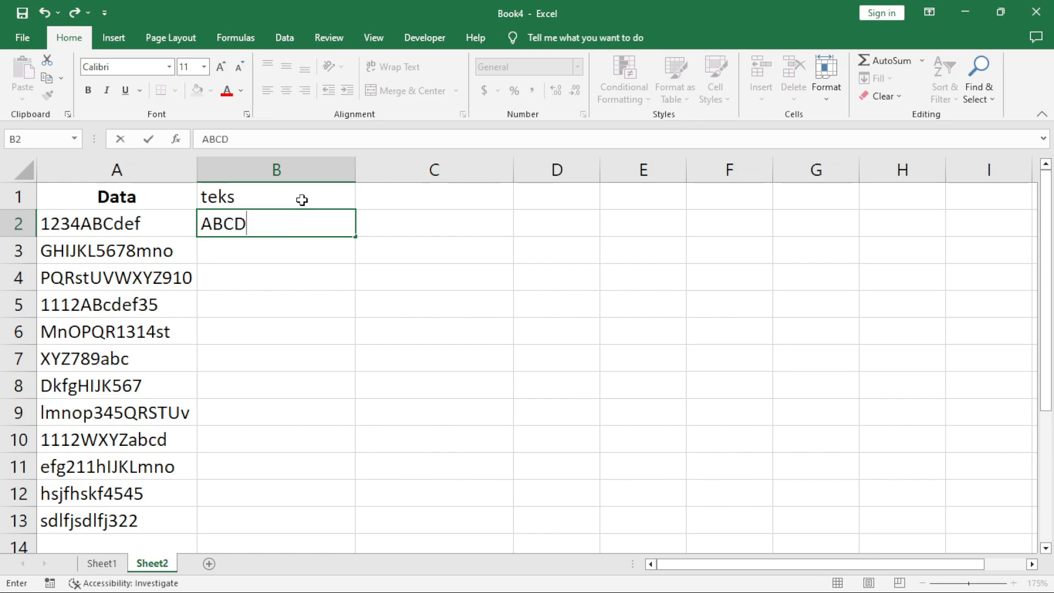
pyautogui.press('BackSpace')
pyautogui.write('def')
pyautogui.press('Return')
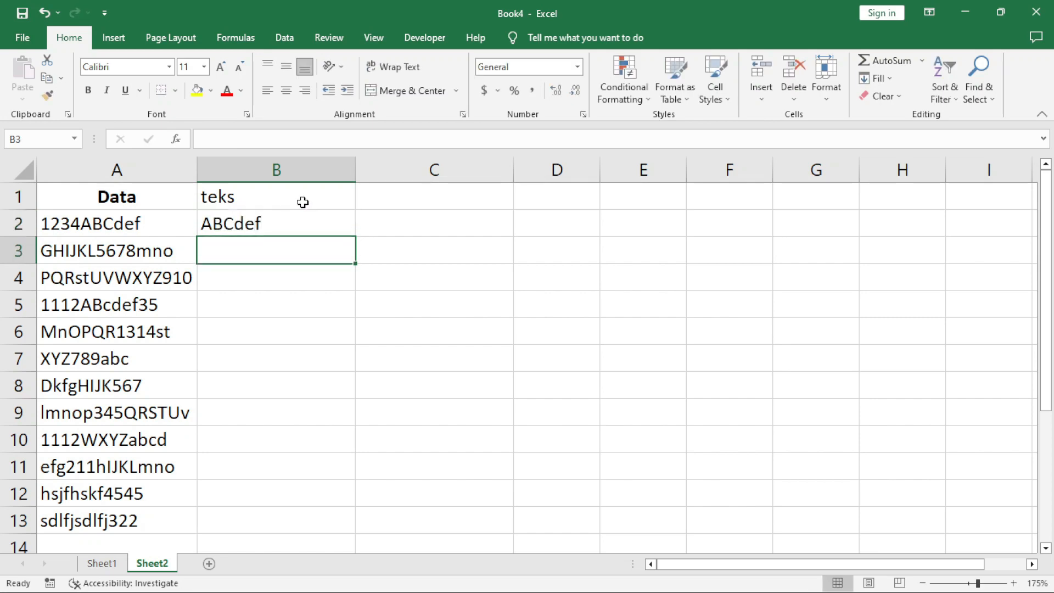
# Try Flash Fill from B3 down column B using the single example in B2.
pyautogui.click(878, 78)
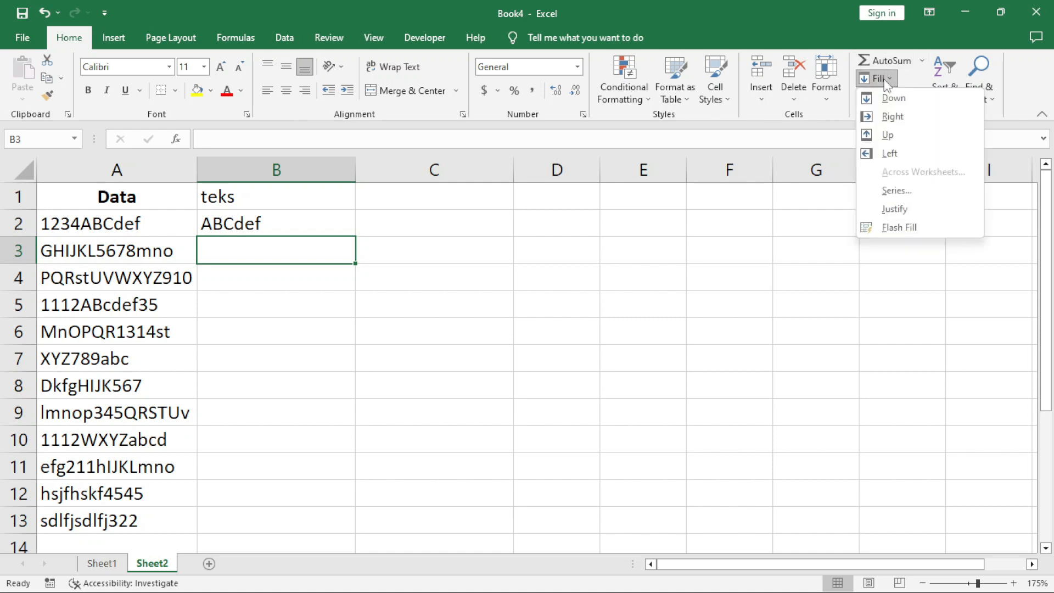
pyautogui.click(820, 10)
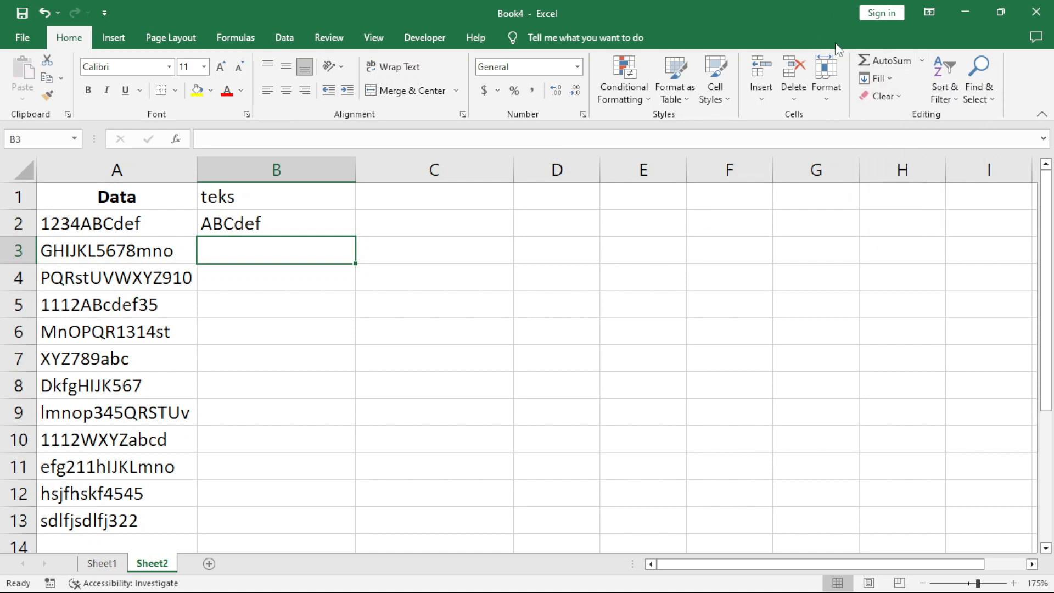
pyautogui.click(888, 74)
pyautogui.click(918, 225)
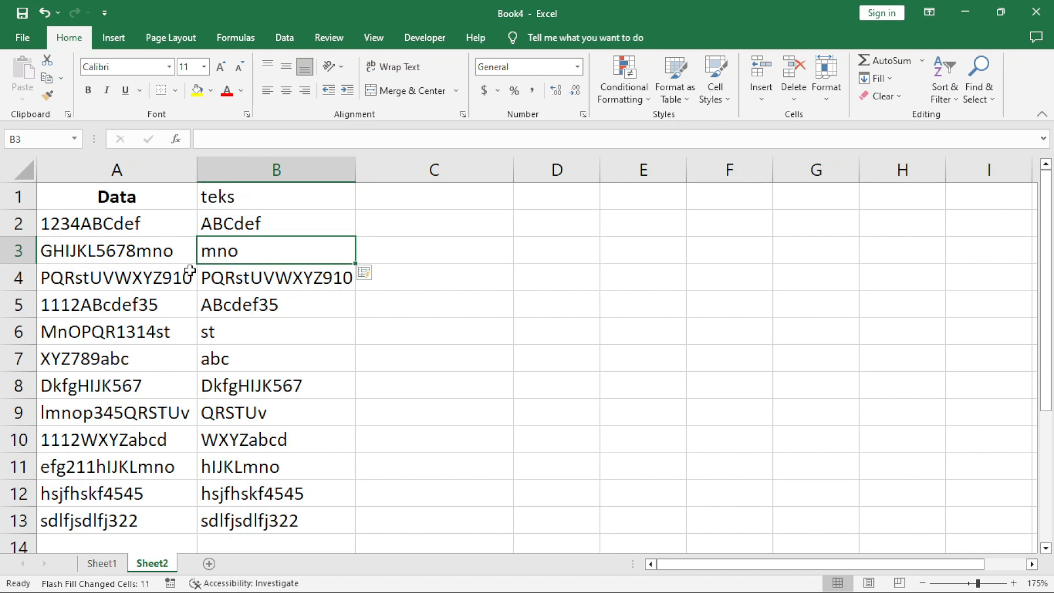
# Compare the filled texts in column B with the source data in column A, and clear B3:B13.
pyautogui.click(144, 309)
pyautogui.click(218, 305)
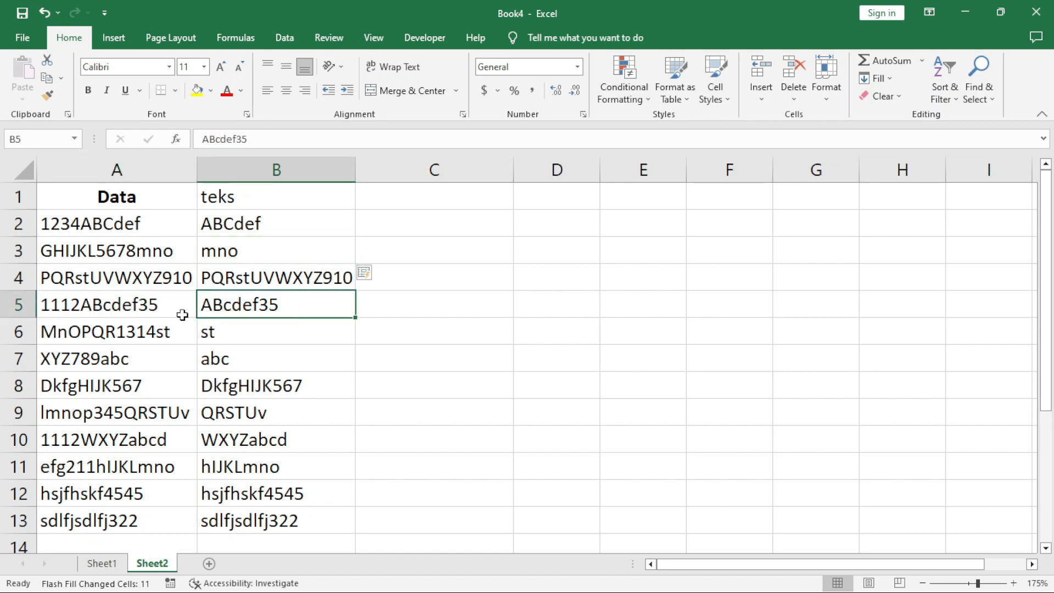
pyautogui.click(144, 337)
pyautogui.click(207, 358)
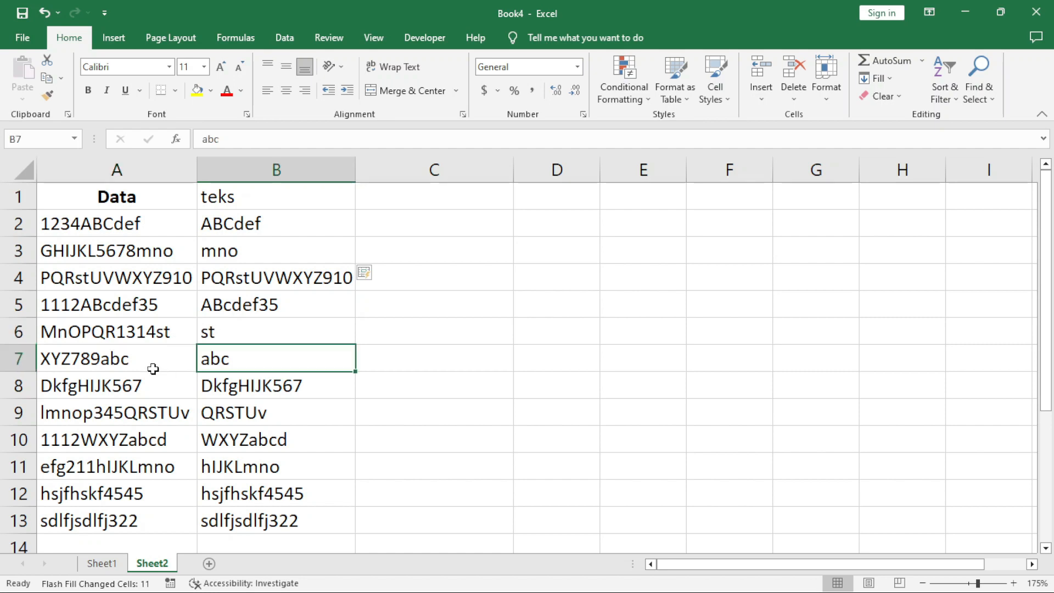
pyautogui.click(104, 367)
pyautogui.moveTo(273, 254); pyautogui.dragTo(258, 510)
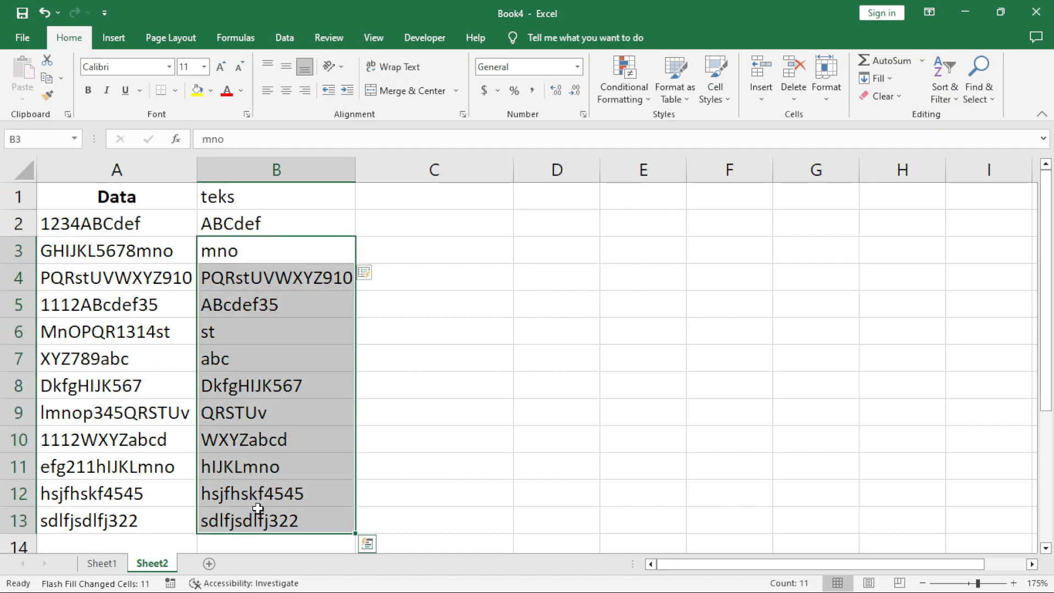
pyautogui.press('Delete')
# Enter "GHIJKLmno" in B3 as the second text example.
pyautogui.click(285, 248)
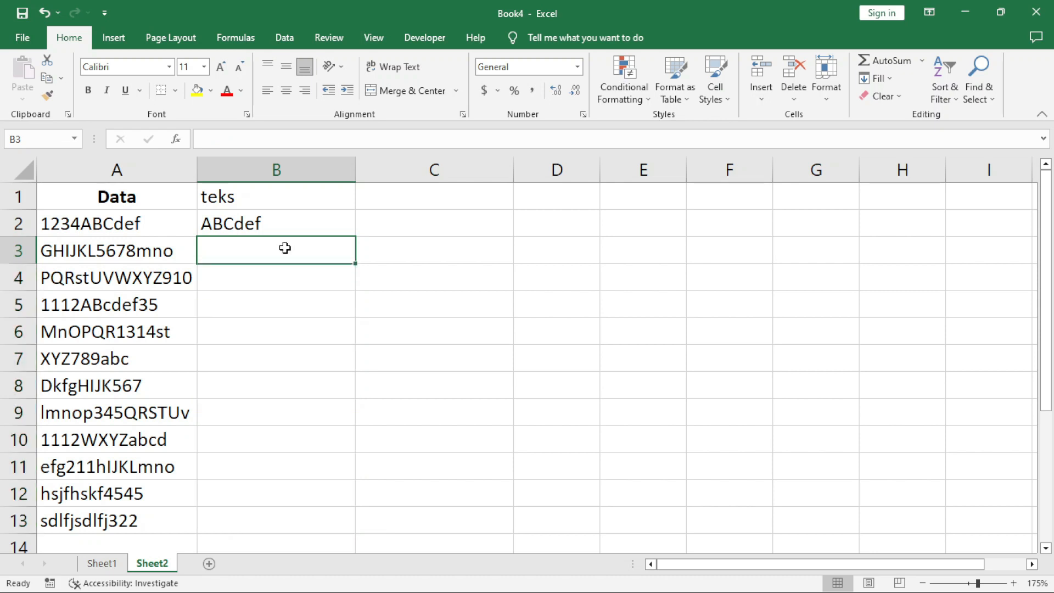
pyautogui.write('GHI')
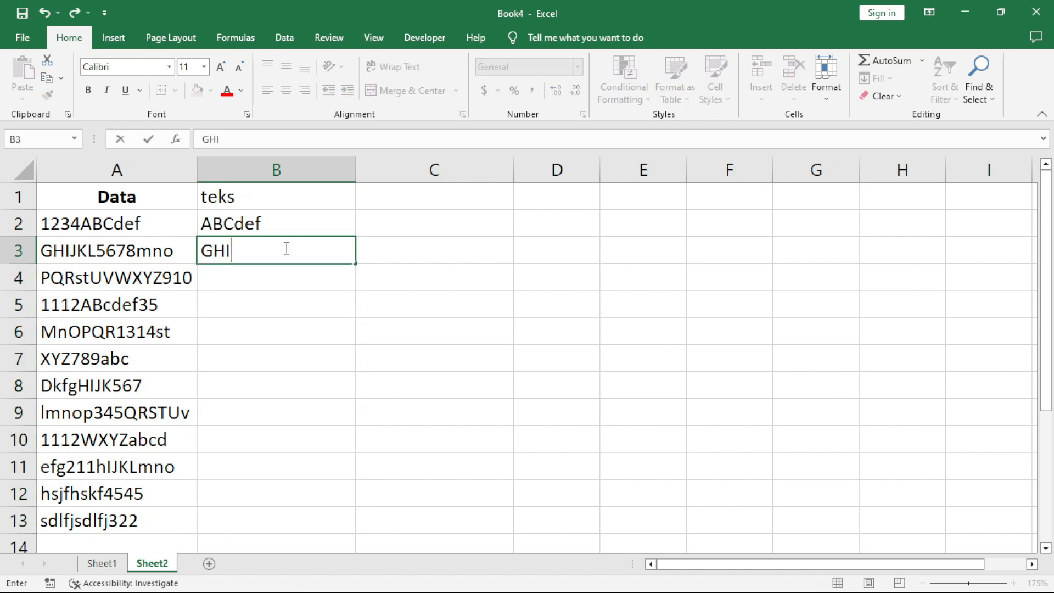
pyautogui.write('JKLmno')
pyautogui.press('Return')
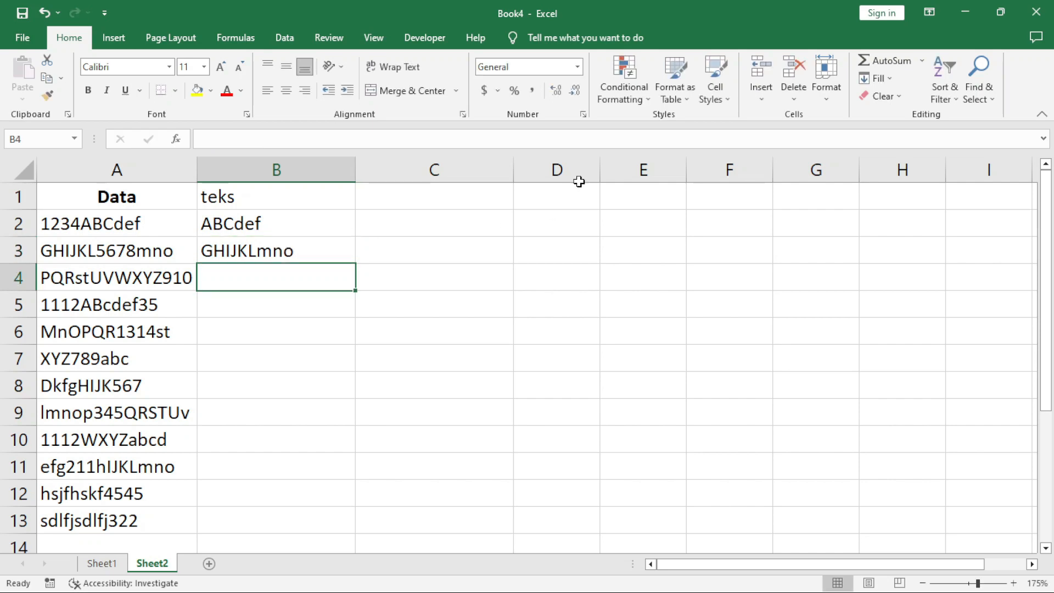
# Try Flash Fill from B4 with the two examples, check the filled cells, and undo the fill.
pyautogui.click(866, 79)
pyautogui.click(866, 81)
pyautogui.hotkey('ctrl', 'e')
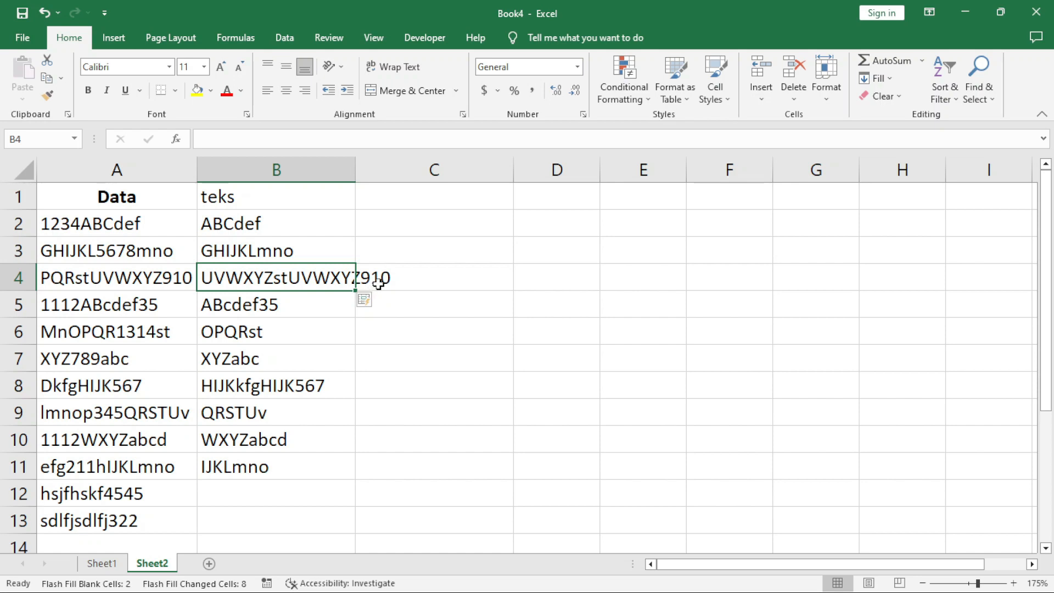
pyautogui.click(294, 299)
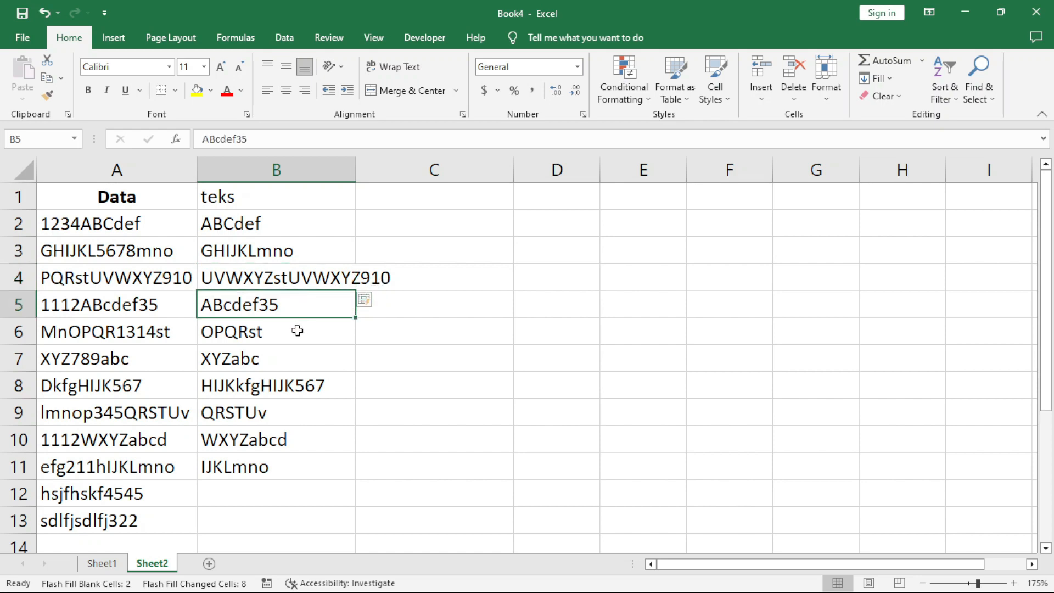
pyautogui.click(300, 332)
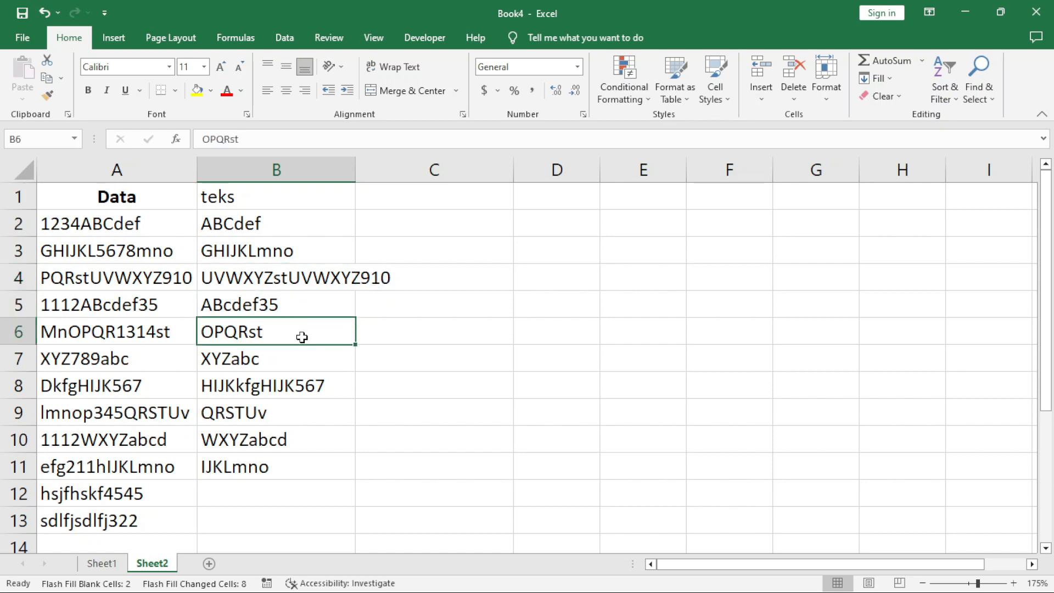
pyautogui.hotkey('ctrl', 'z')
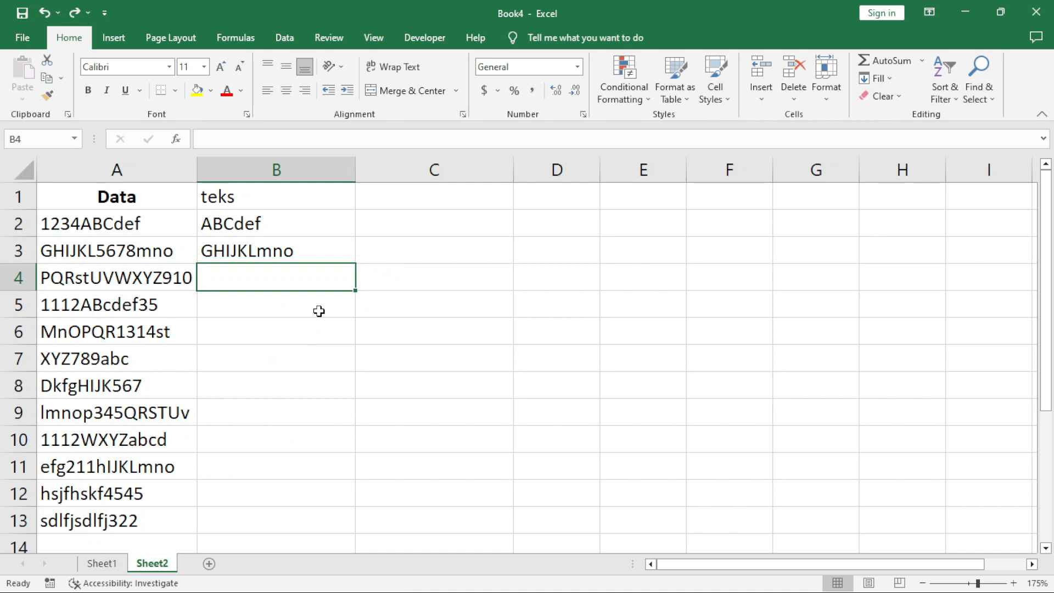
# Copy the letters "PQRstUVWXYZ" out of A4 and paste them into B4 as a third example.
pyautogui.doubleClick(43, 277)
pyautogui.moveTo(43, 277); pyautogui.dragTo(174, 277)
pyautogui.hotkey('ctrl', 'c')
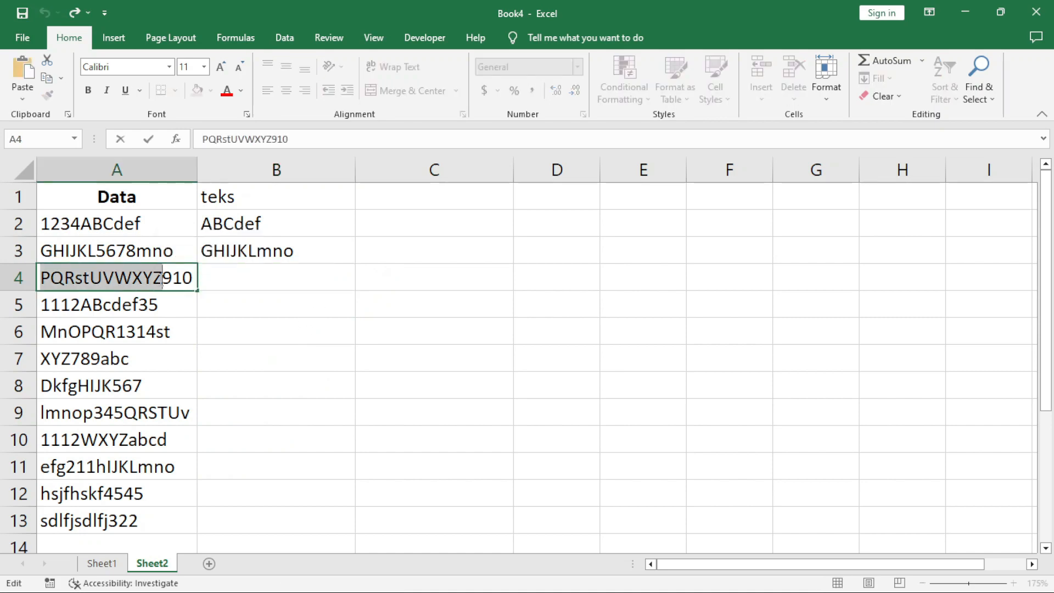
pyautogui.press('Escape')
pyautogui.click(282, 285)
pyautogui.hotkey('ctrl', 'v')
# Flash Fill the rest of column B from B5 and review the extracted texts down to B13.
pyautogui.click(272, 304)
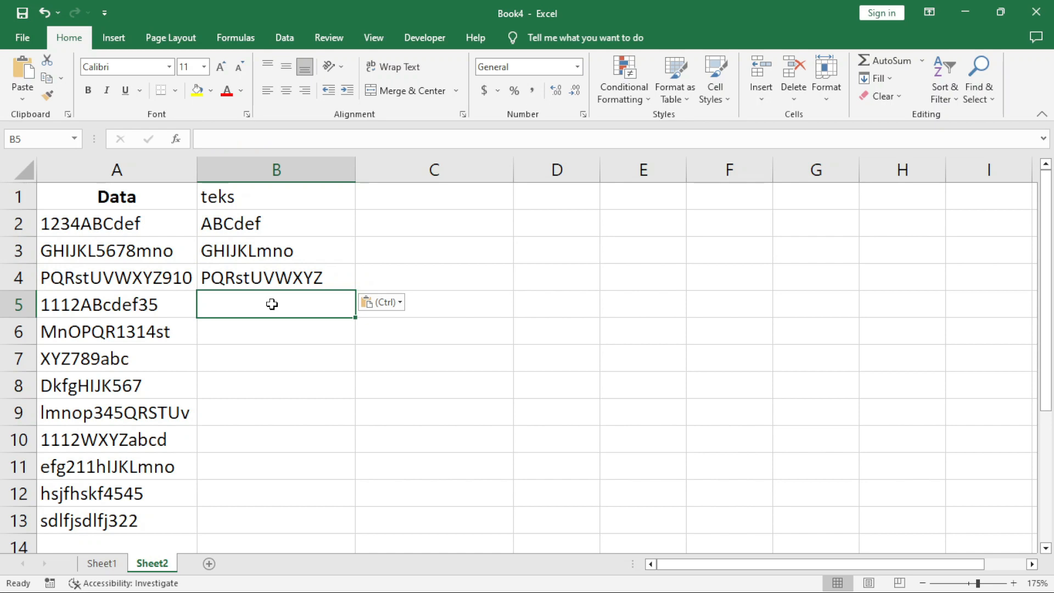
pyautogui.hotkey('ctrl', 'e')
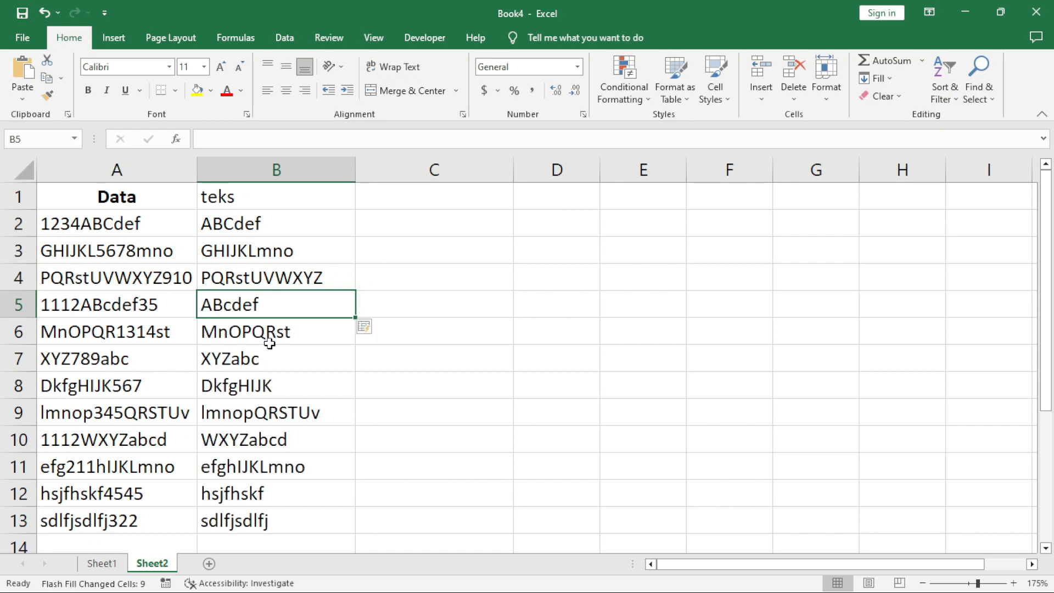
pyautogui.click(300, 388)
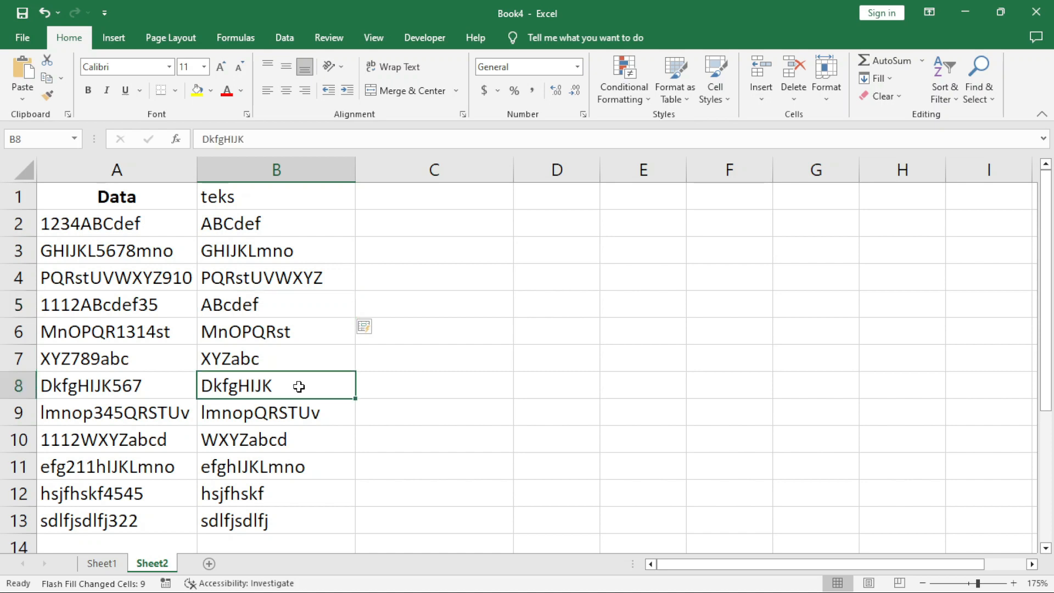
pyautogui.click(251, 464)
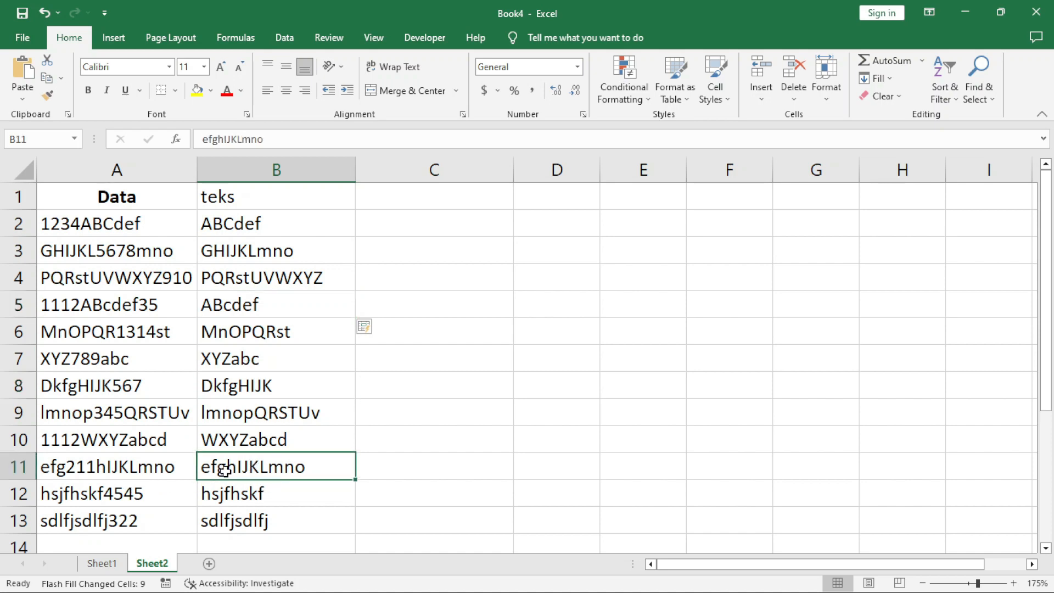
pyautogui.click(282, 492)
pyautogui.click(273, 520)
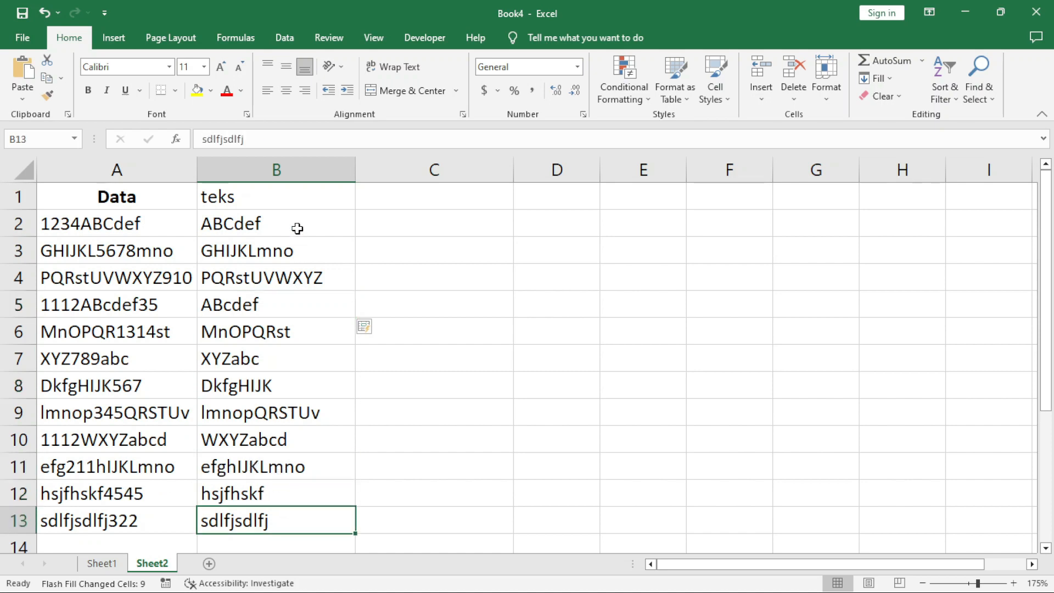
pyautogui.moveTo(298, 228); pyautogui.dragTo(291, 536)
# Enter the header "angka" in C1 and the number example 1234 in C2.
pyautogui.click(403, 189)
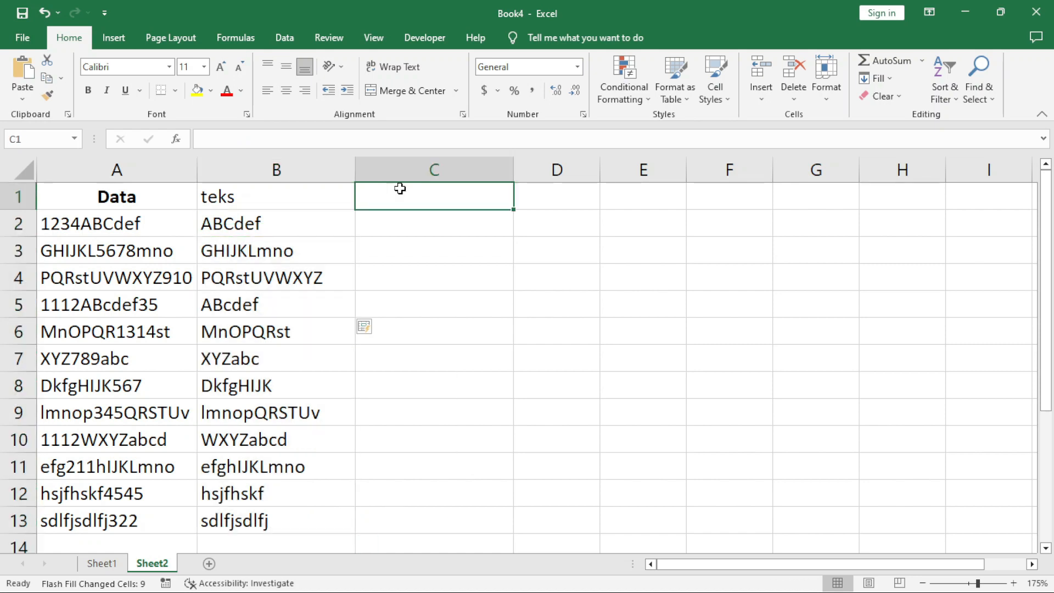
pyautogui.write('angka')
pyautogui.press('Return')
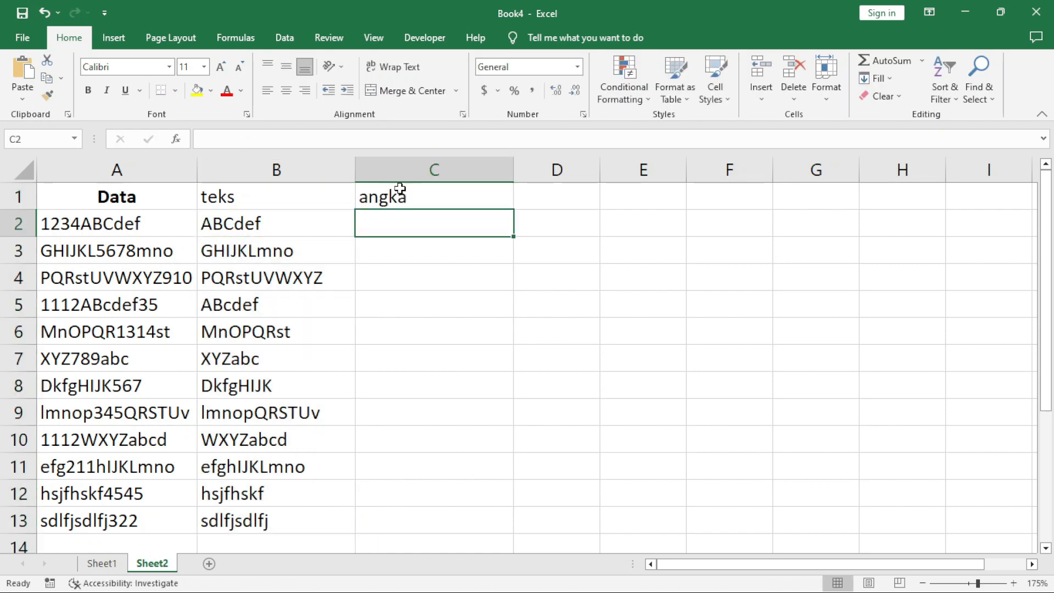
pyautogui.write('1234')
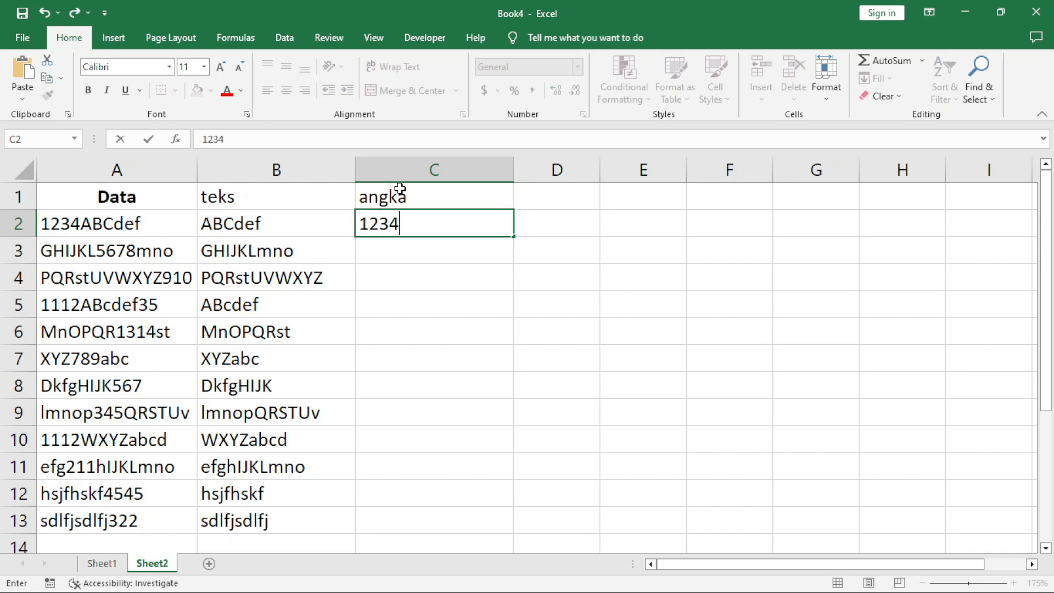
pyautogui.press('Return')
# Try Flash Fill from C3 using the single number example, and undo the fill.
pyautogui.hotkey('ctrl', 'e')
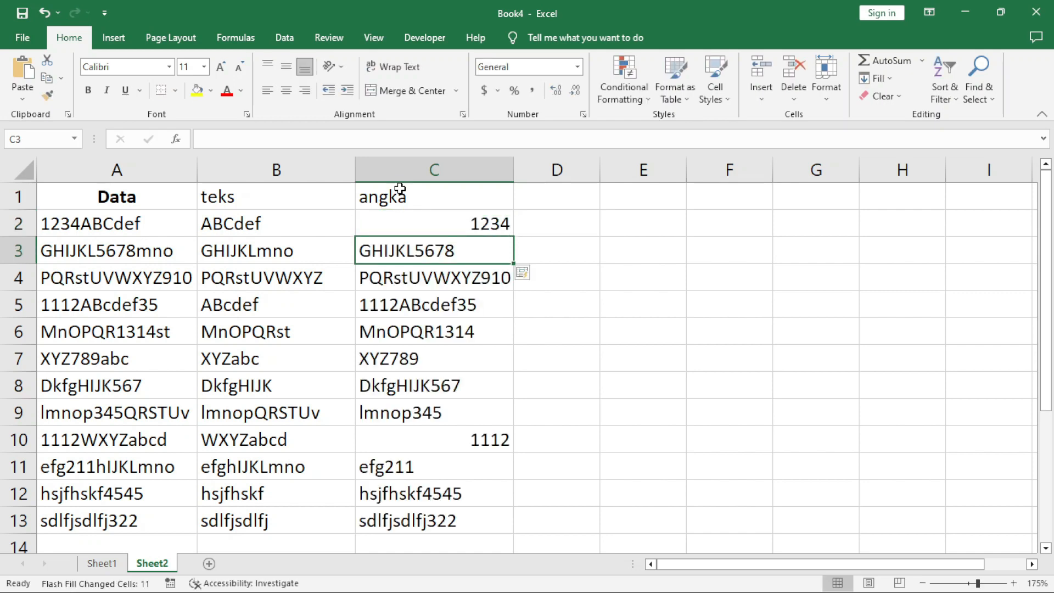
pyautogui.hotkey('ctrl', 'z')
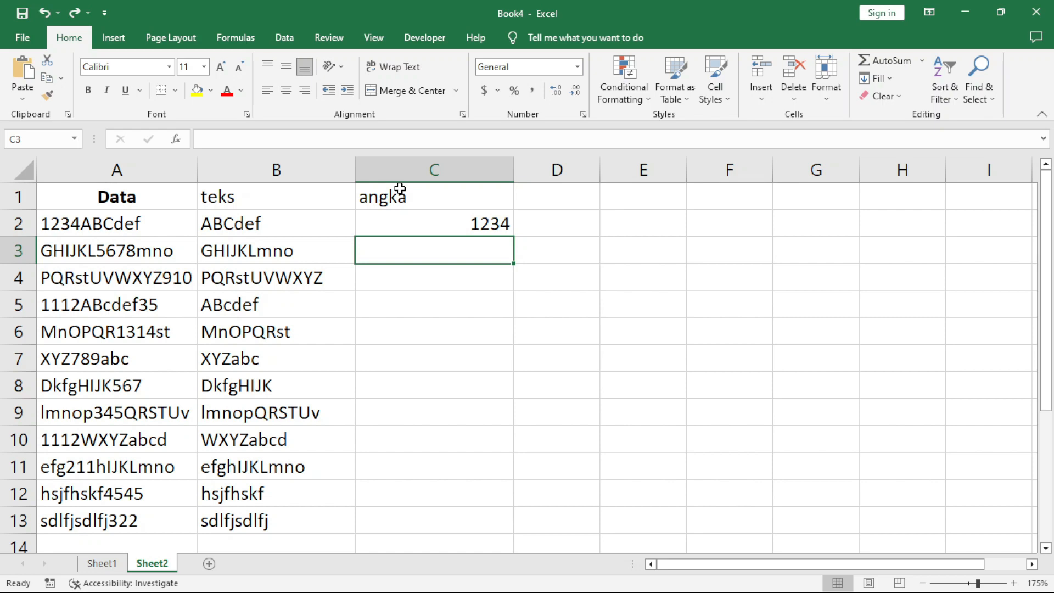
# Enter 5678 in C3 as a second number example and Flash Fill column C from C4 down.
pyautogui.write('5678')
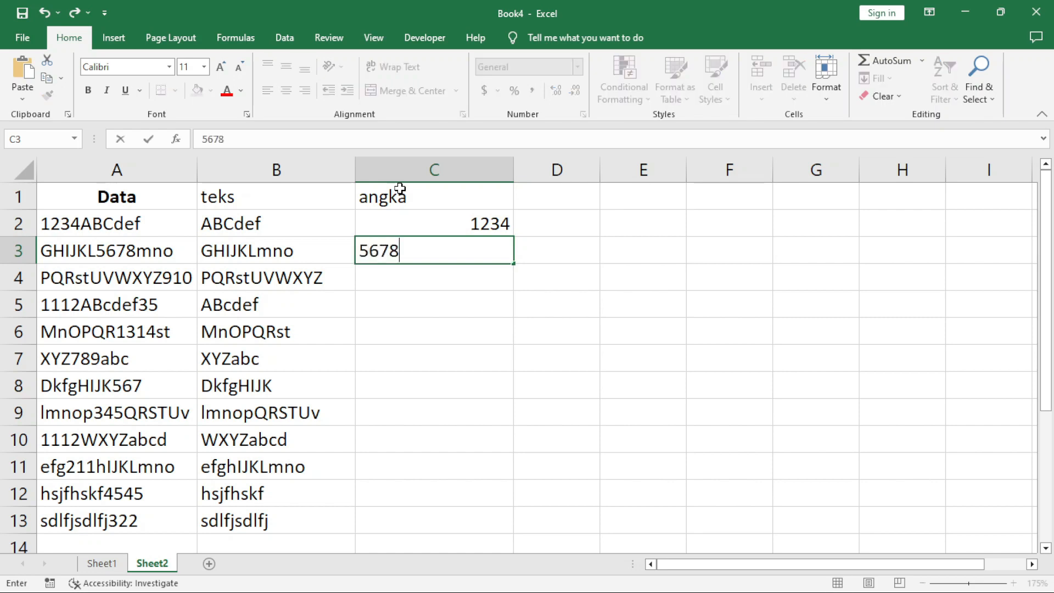
pyautogui.press('Return')
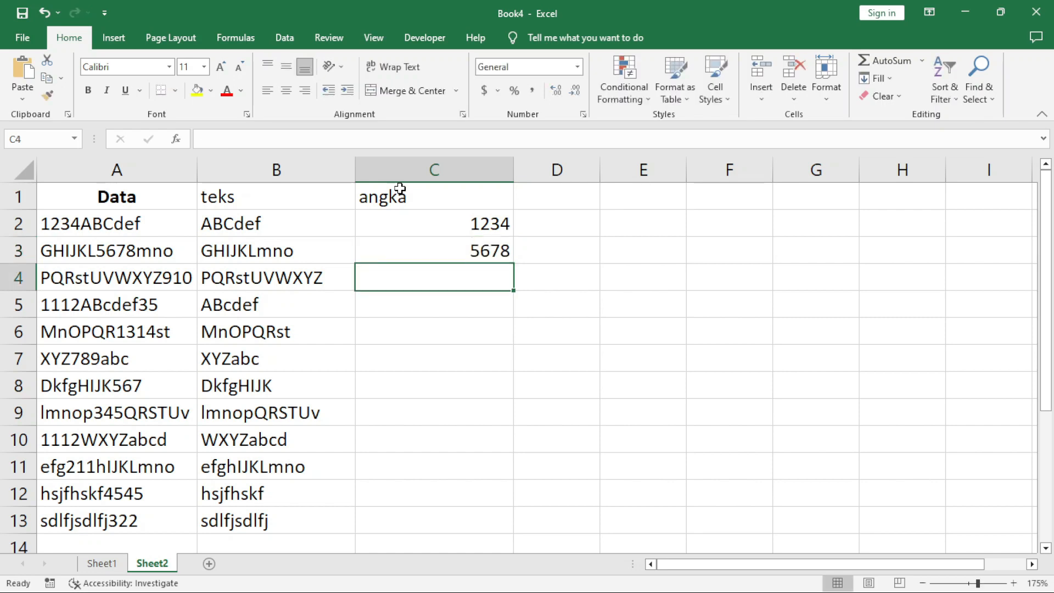
pyautogui.hotkey('ctrl', 'e')
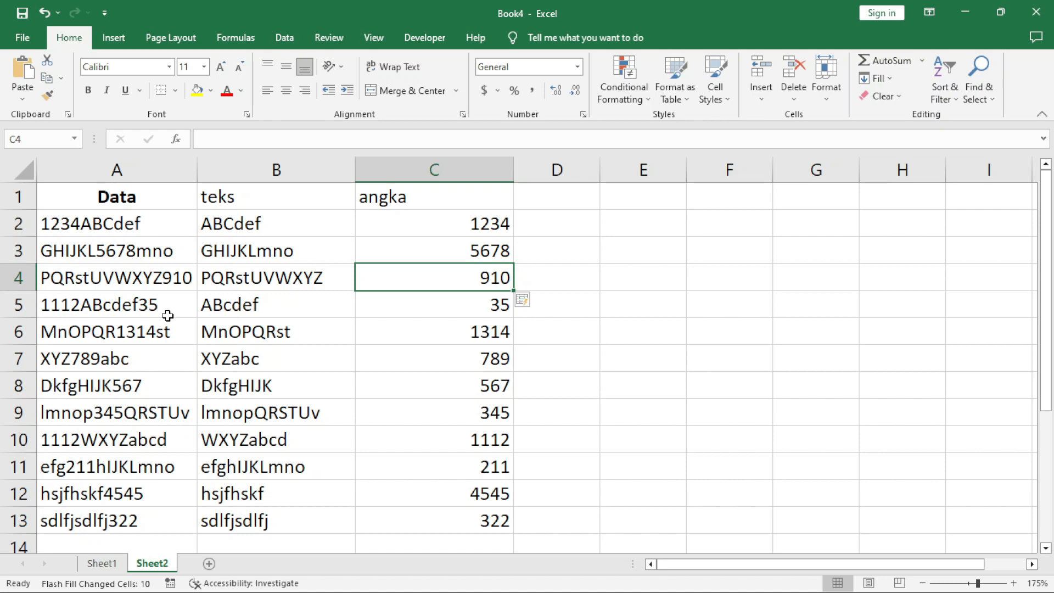
# Undo the last fill, then enter 910 in C4 as a third number example and Flash Fill column C from C5.
pyautogui.hotkey('ctrl', 'z')
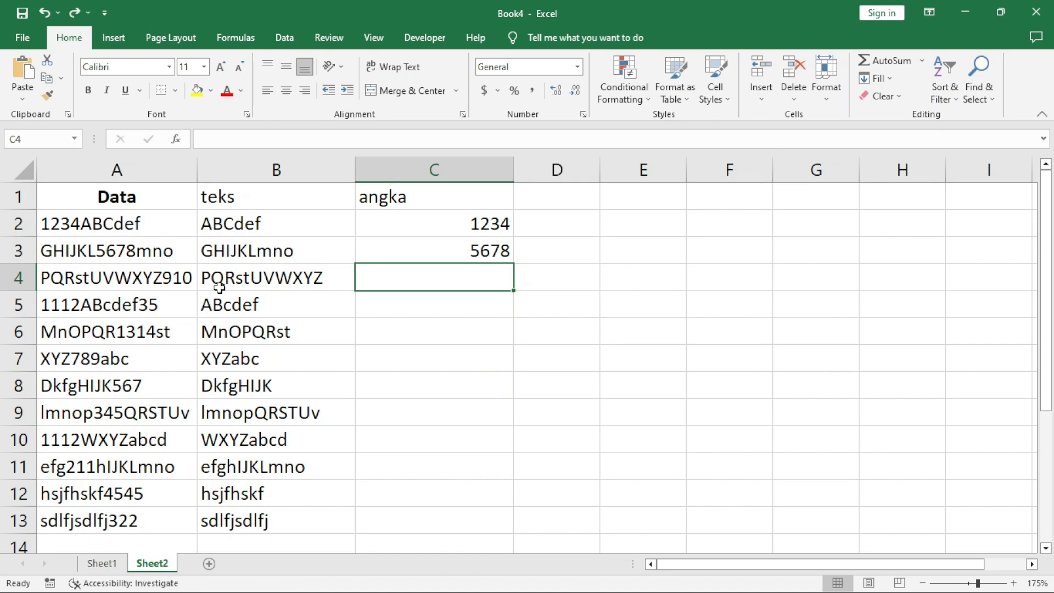
pyautogui.write('910')
pyautogui.press('Return')
pyautogui.hotkey('ctrl', 'e')
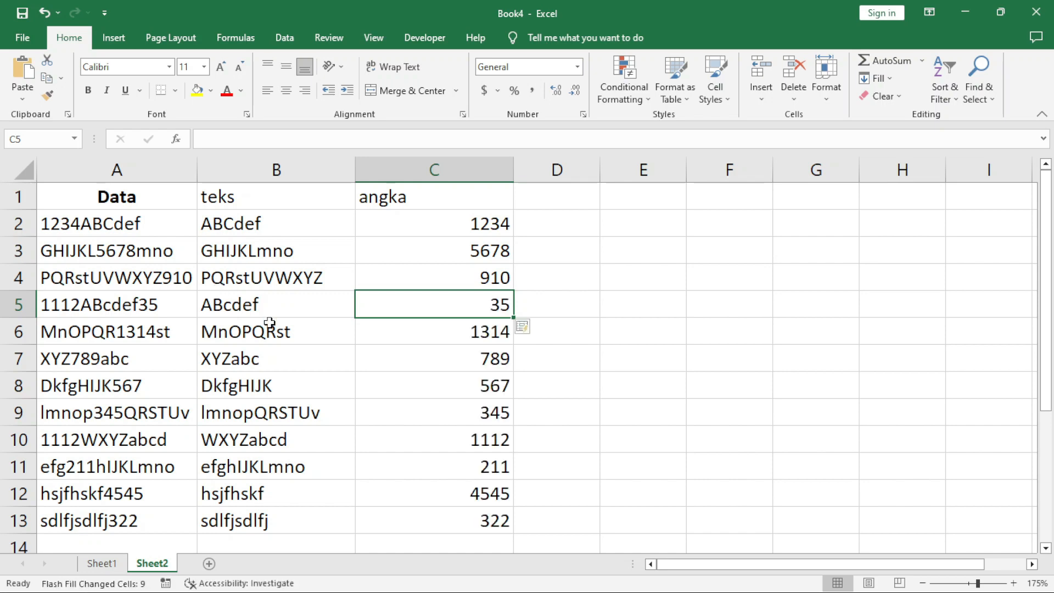
# Undo the fill from C5, enter 111235 there as a fourth number example and Flash Fill the cells below.
pyautogui.hotkey('ctrl', 'z')
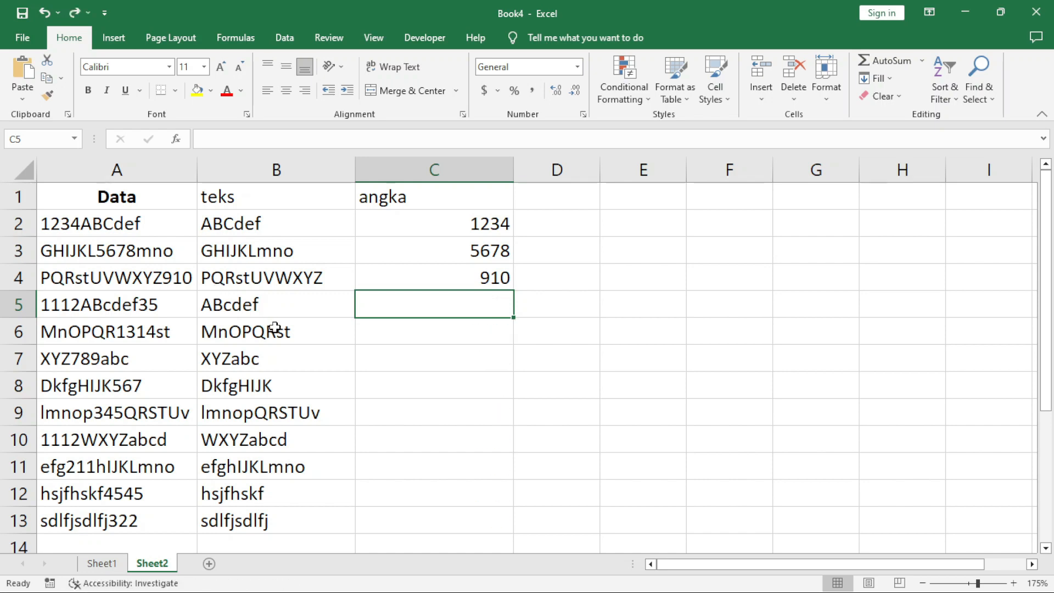
pyautogui.write('111235')
pyautogui.press('Return')
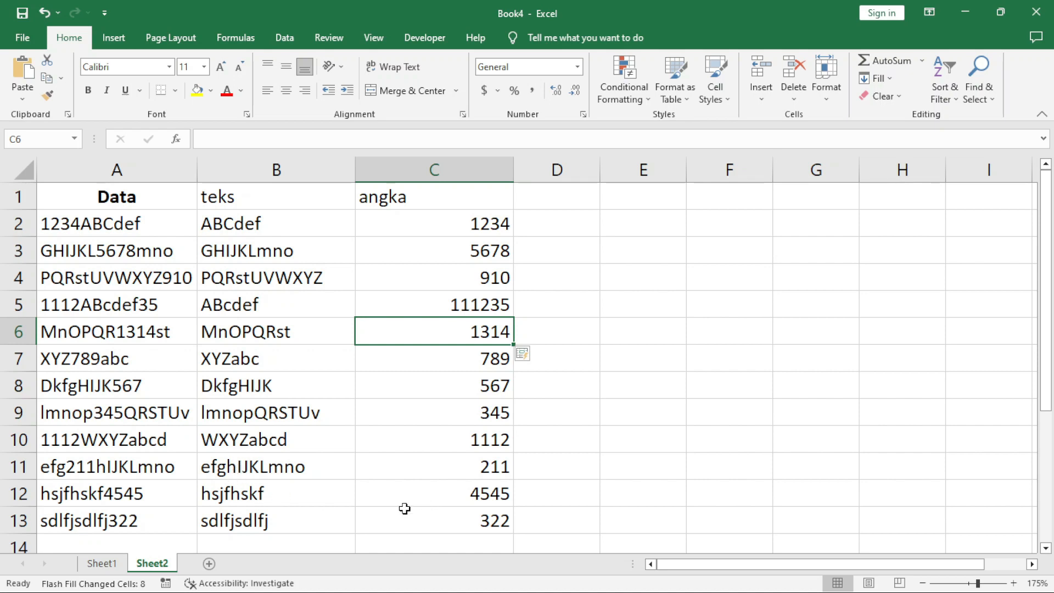
# Insert 23 at the start of the string in A8 so that it reads 23DkfgHIJK567.
pyautogui.doubleClick(57, 384)
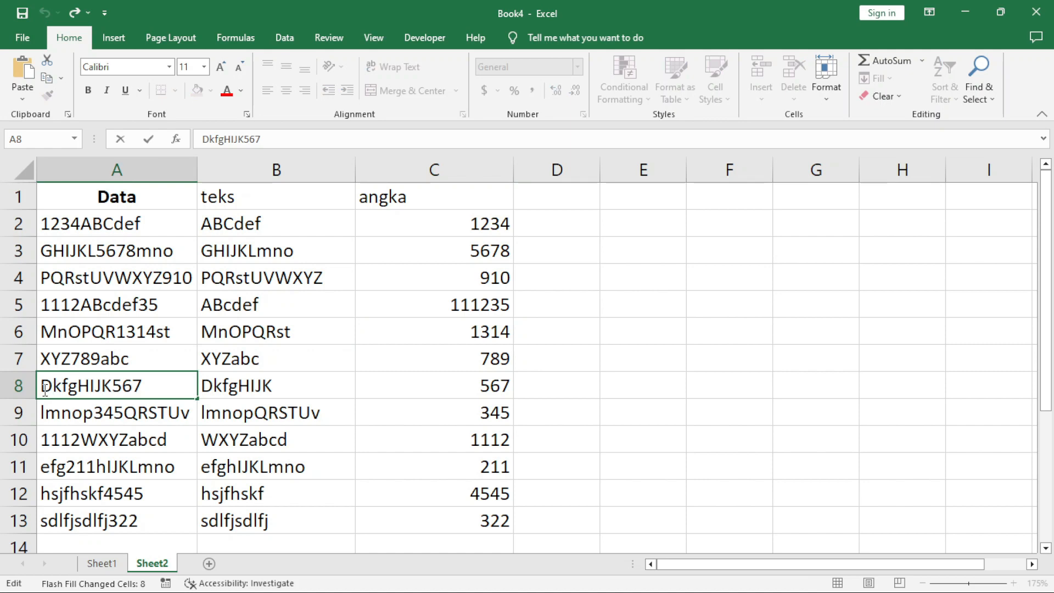
pyautogui.click(42, 385)
pyautogui.write('23')
pyautogui.press('Return')
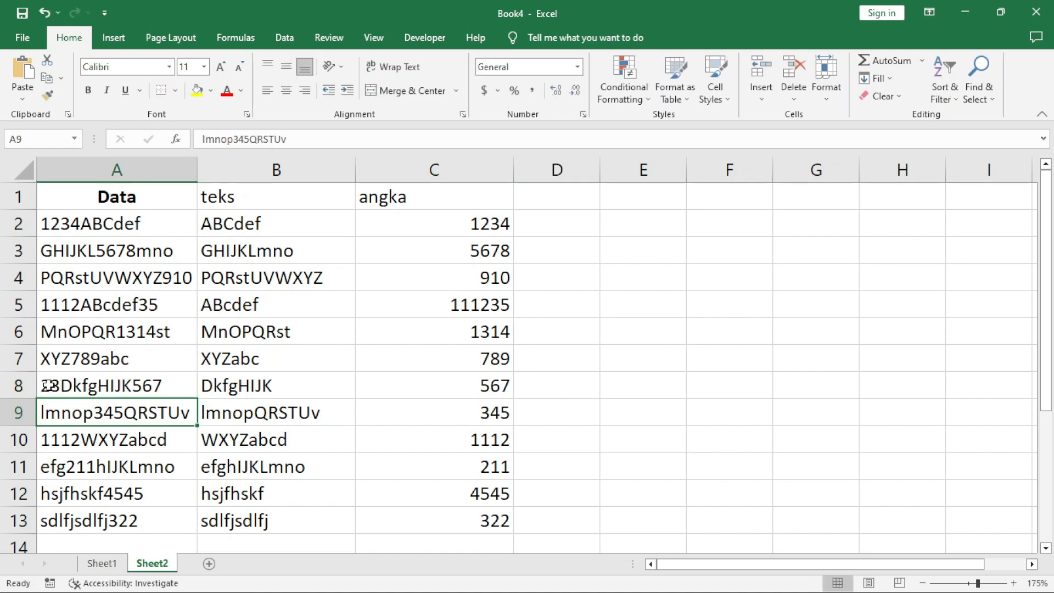
# Clear C6:C13 and Flash Fill column C again from C6, checking the extracted numbers including C8.
pyautogui.click(472, 339)
pyautogui.moveTo(471, 340); pyautogui.dragTo(469, 536)
pyautogui.press('Delete')
pyautogui.click(495, 330)
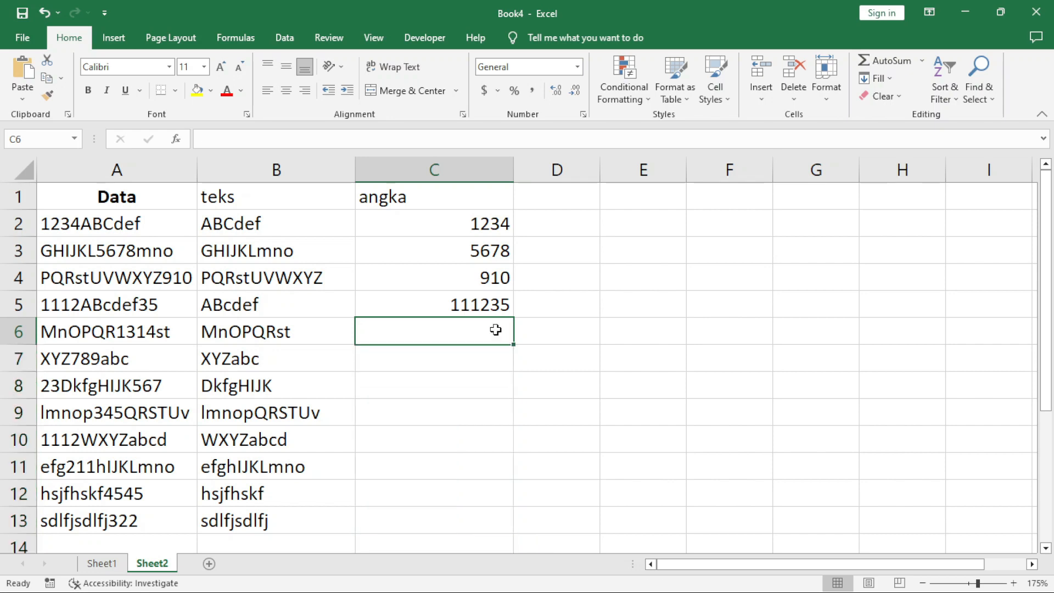
pyautogui.hotkey('ctrl', 'e')
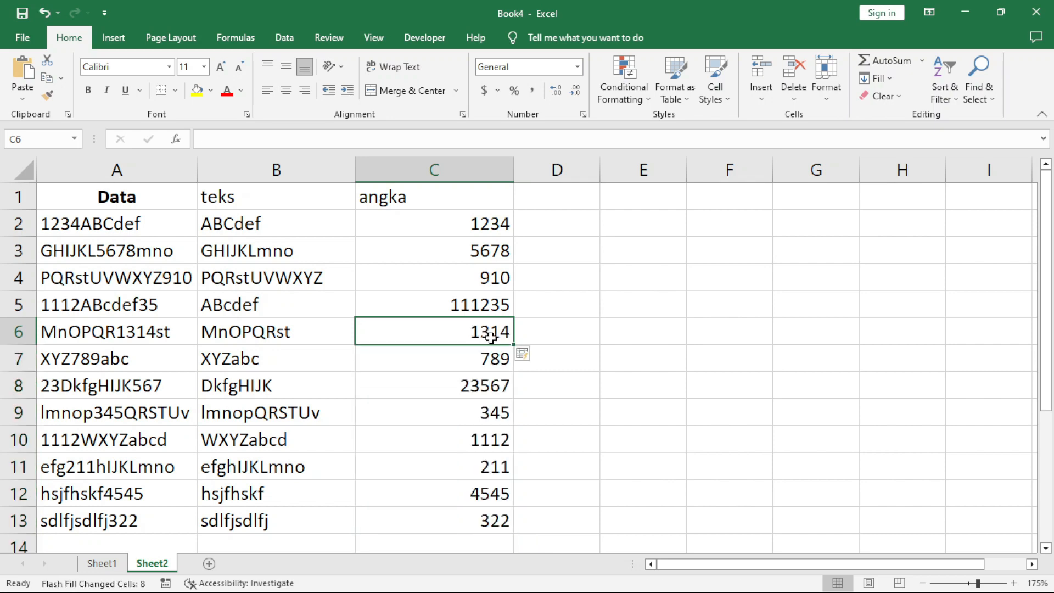
pyautogui.click(459, 388)
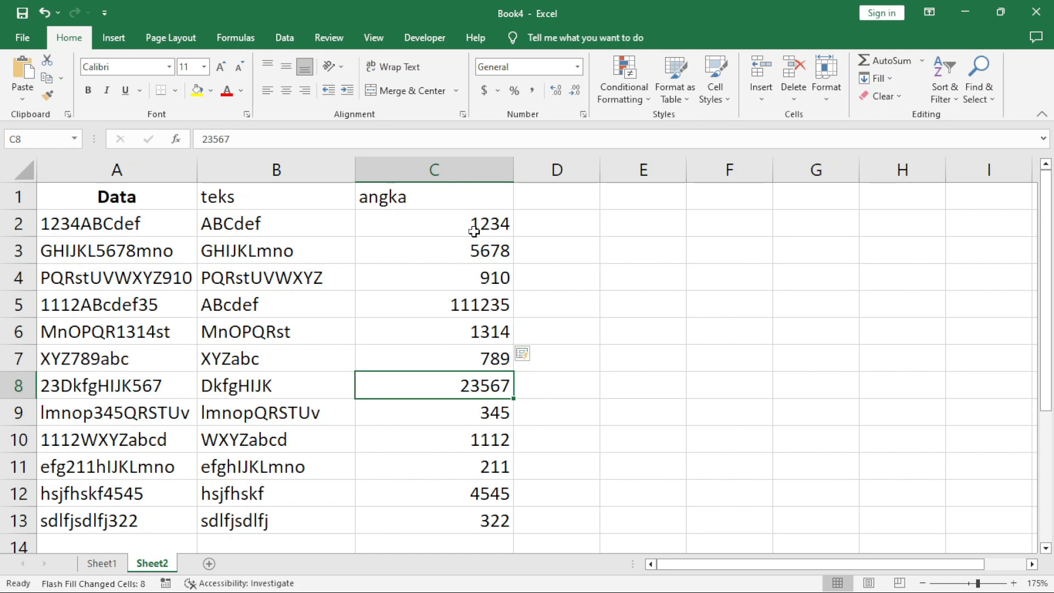
pyautogui.moveTo(473, 230); pyautogui.dragTo(427, 489)
pyautogui.click(593, 427)
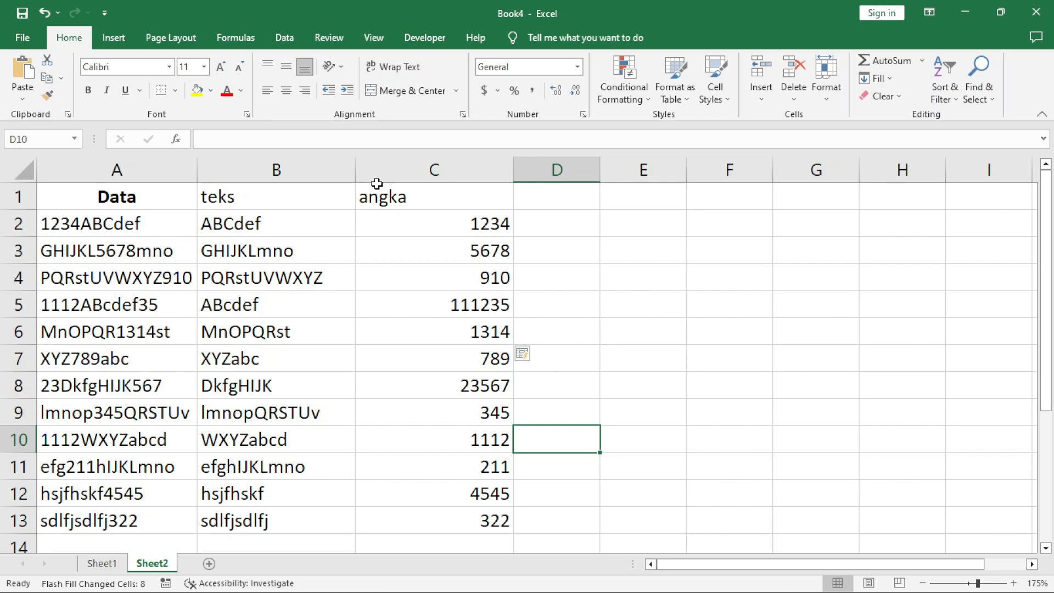
# Clear all contents of columns B and C.
pyautogui.moveTo(310, 158); pyautogui.dragTo(457, 173)
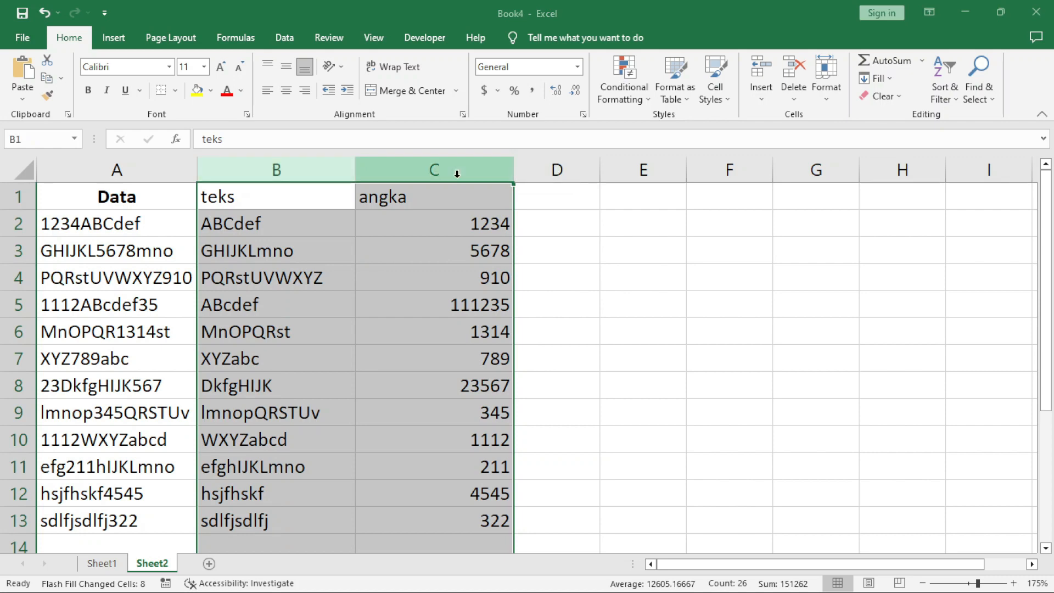
pyautogui.press('Delete')
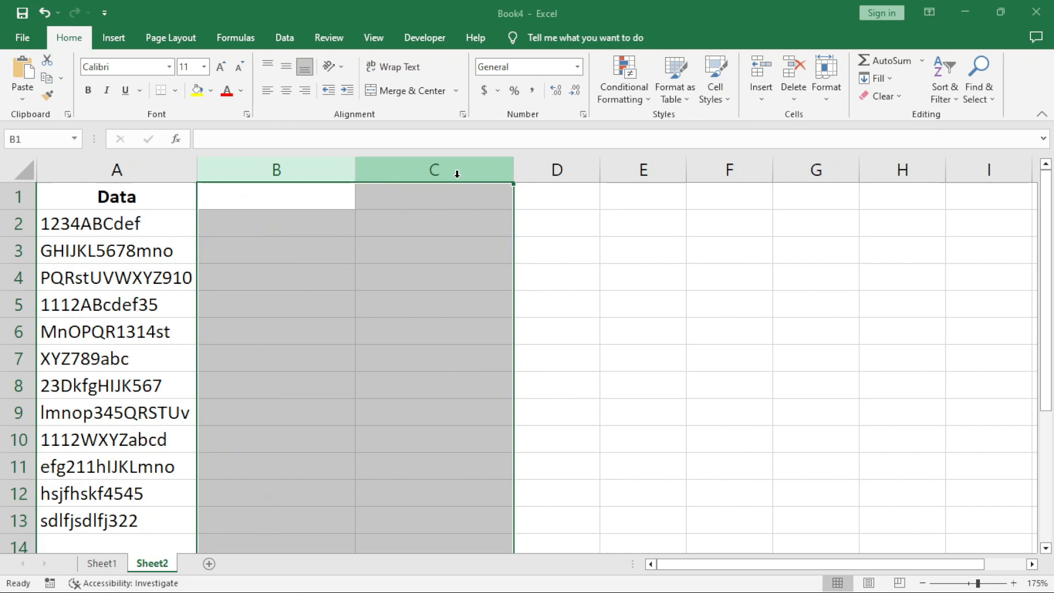
pyautogui.click(349, 243)
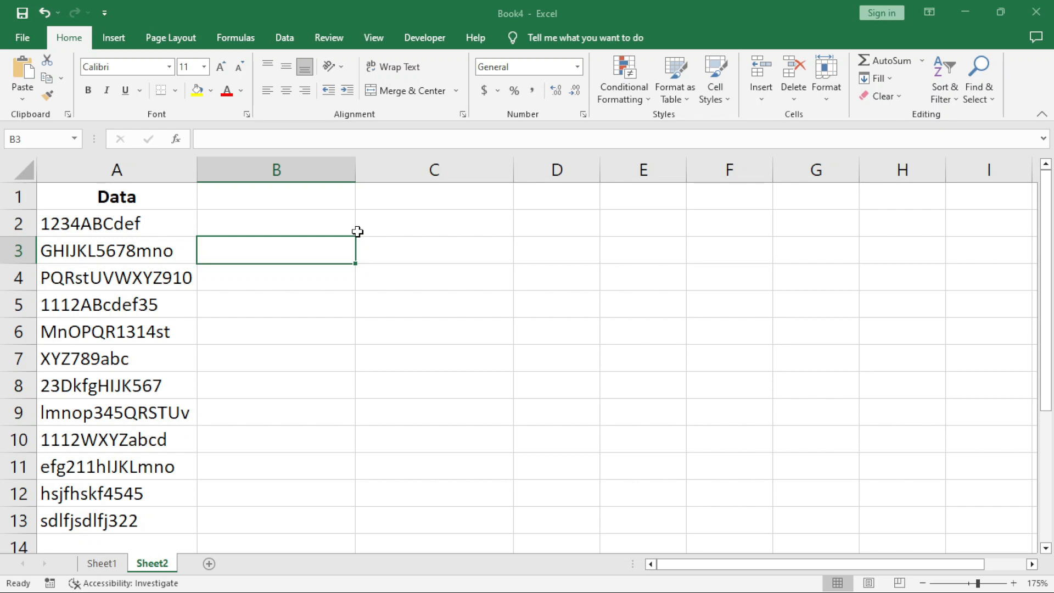
# Load the data in A1:A13 into Power Query as a table with headers.
pyautogui.click(137, 198)
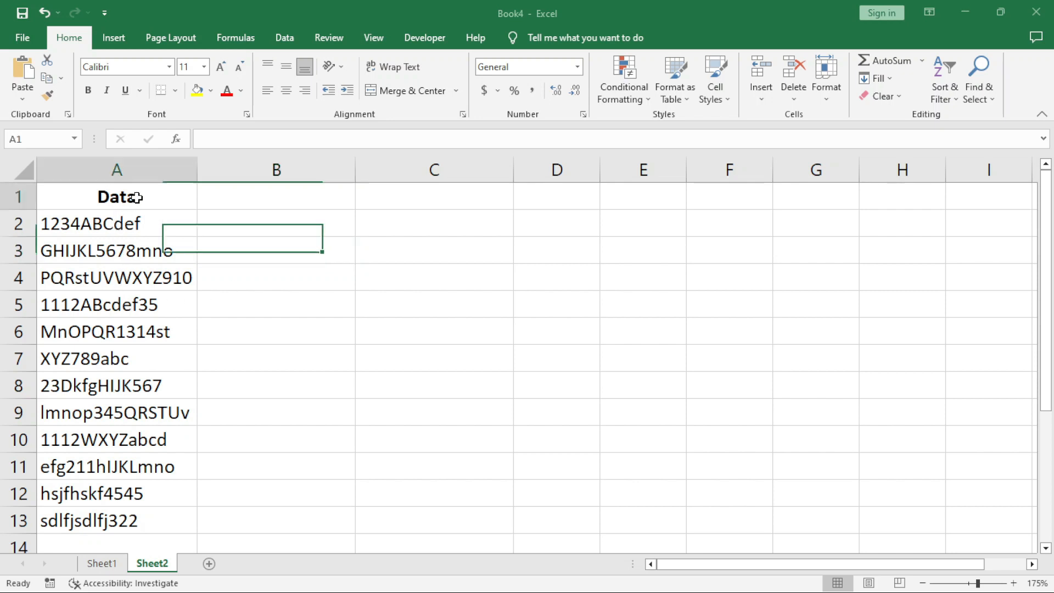
pyautogui.moveTo(137, 198); pyautogui.dragTo(88, 518)
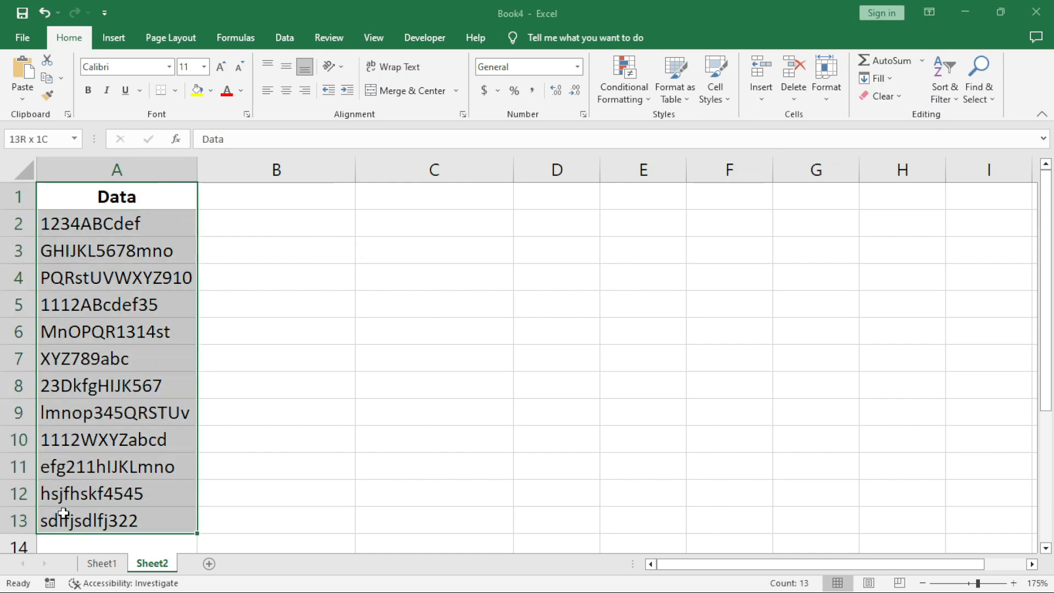
pyautogui.click(108, 305)
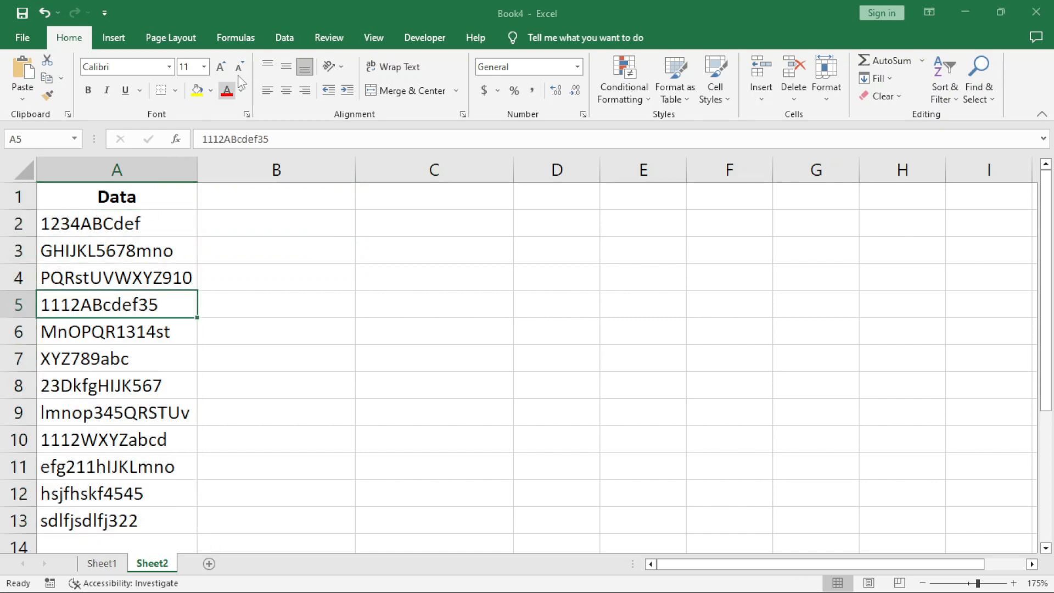
pyautogui.click(291, 46)
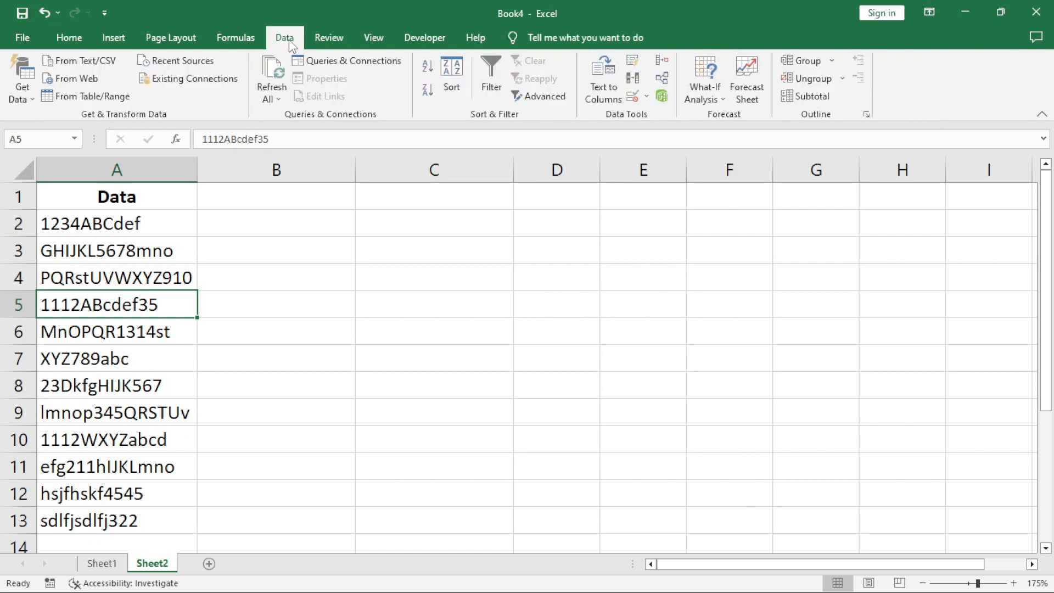
pyautogui.click(95, 99)
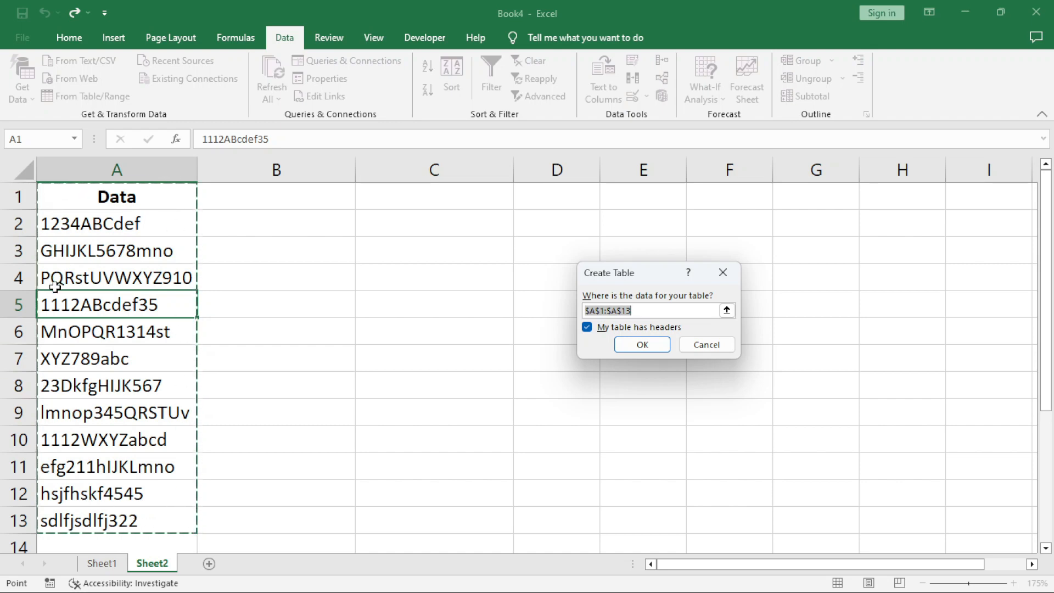
pyautogui.moveTo(614, 276); pyautogui.dragTo(353, 236)
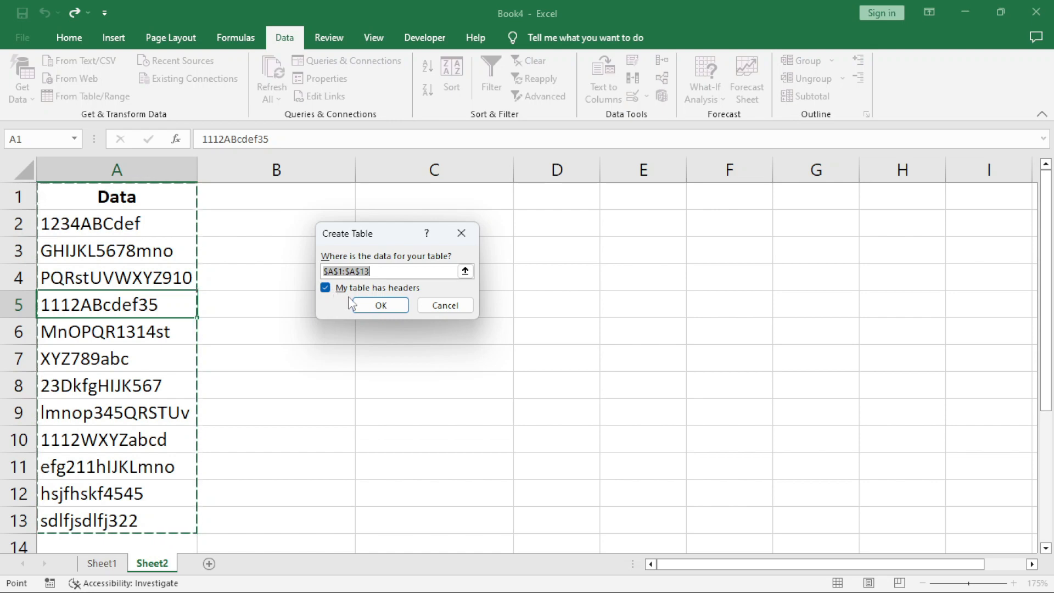
pyautogui.click(324, 289)
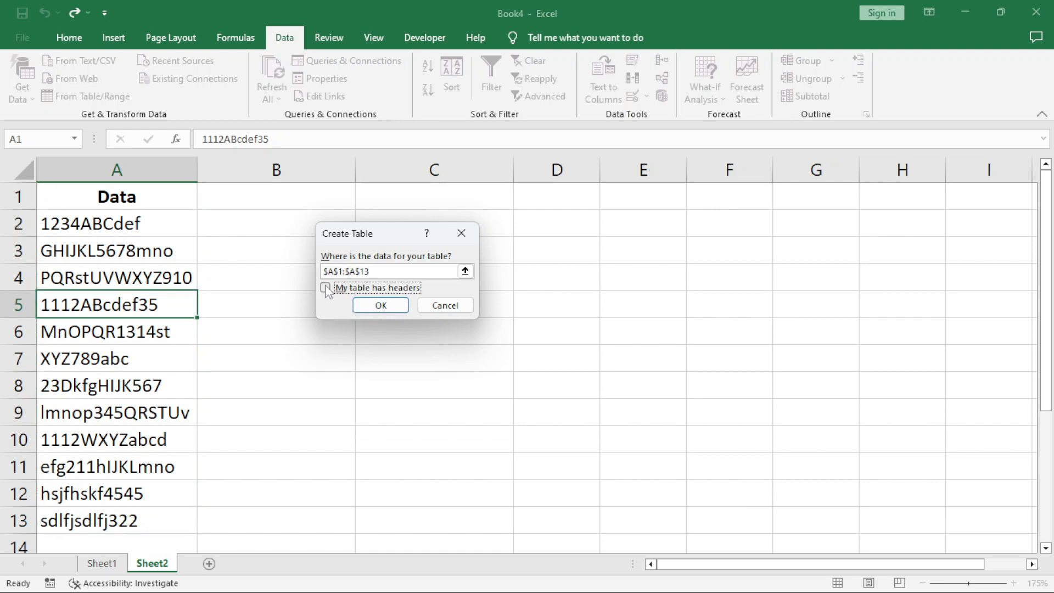
pyautogui.click(325, 288)
pyautogui.click(373, 307)
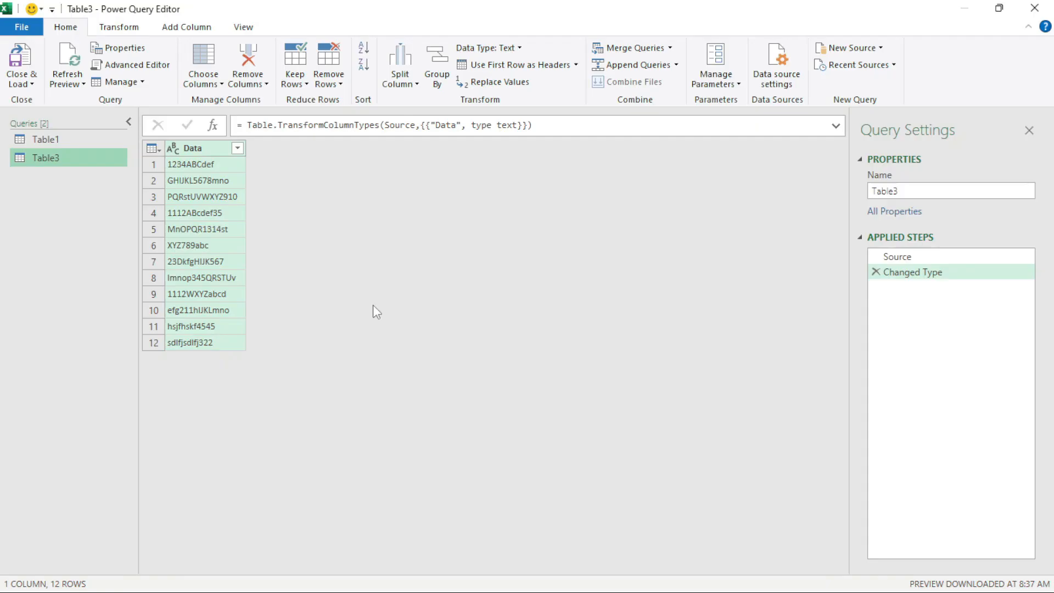
# Add a column from examples that extracts the letters, using ABCdef for row 1 and GHIJKLmno for row 2.
pyautogui.click(186, 29)
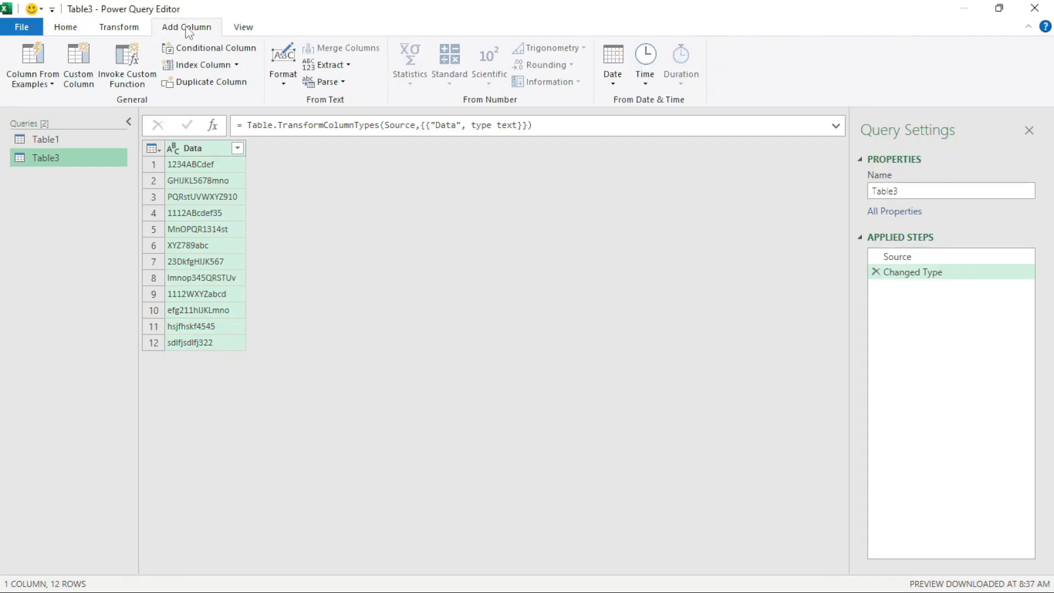
pyautogui.click(46, 60)
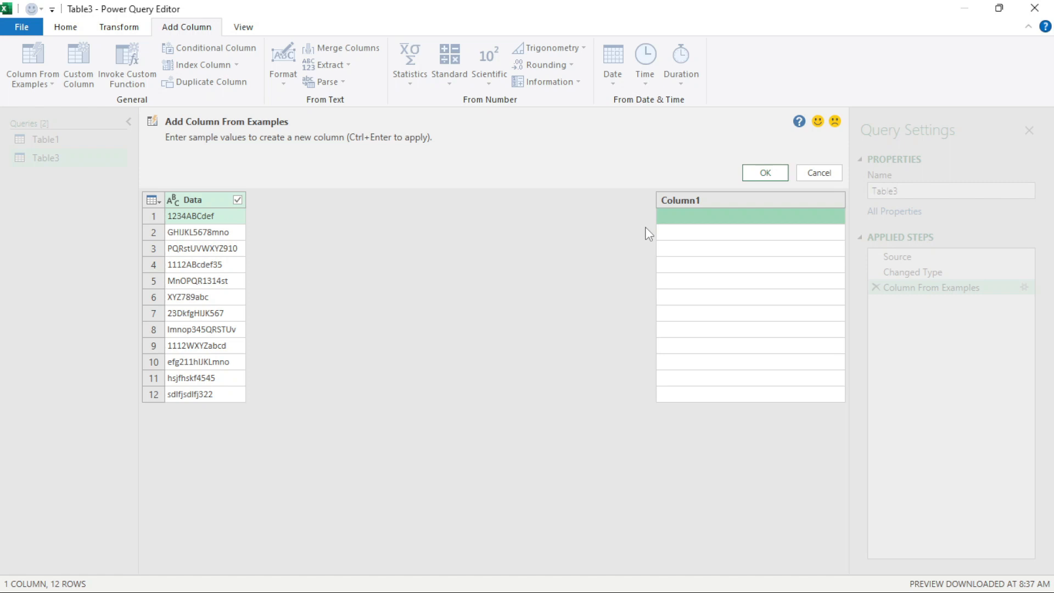
pyautogui.write('AB')
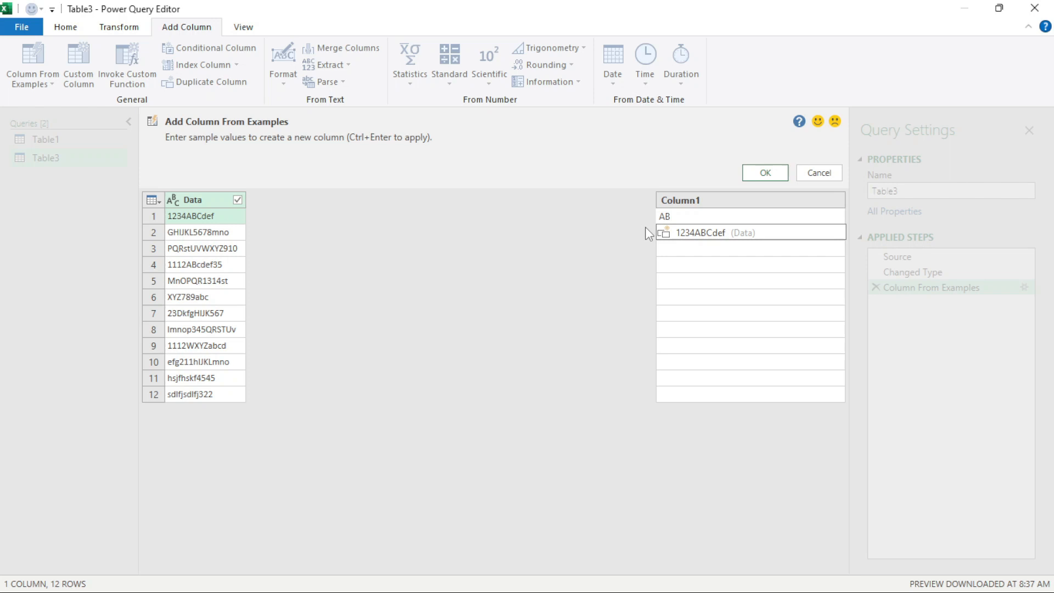
pyautogui.write('Cdef')
pyautogui.press('Return')
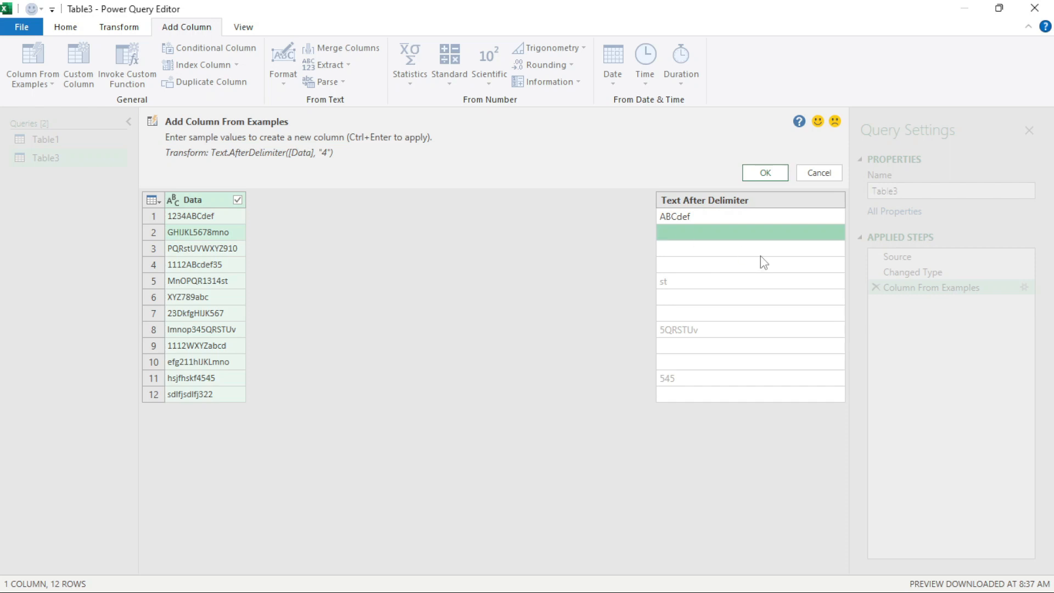
pyautogui.write('G')
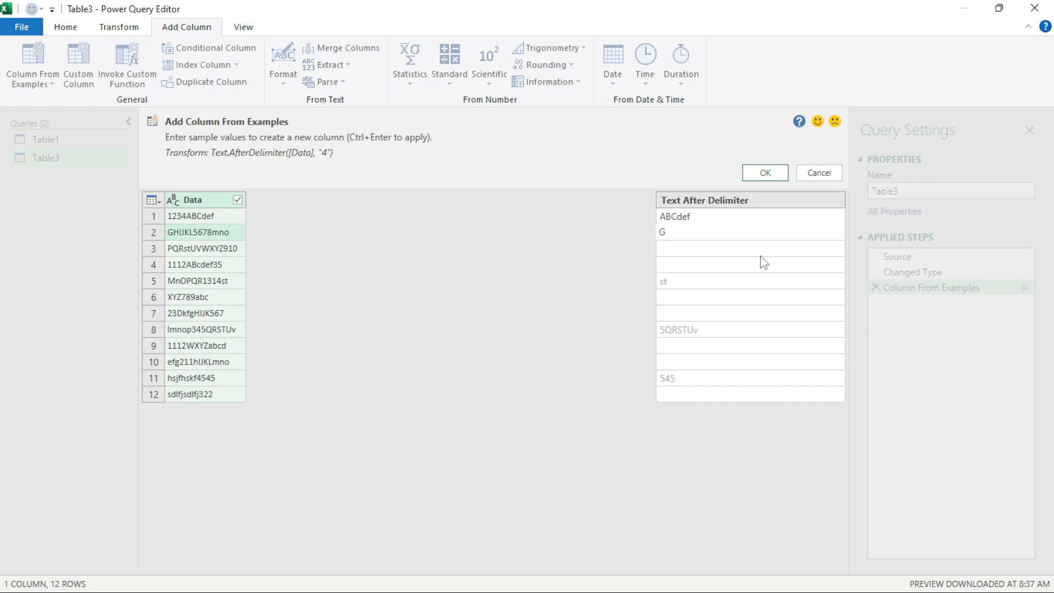
pyautogui.write('HIJKLmno')
pyautogui.press('Return')
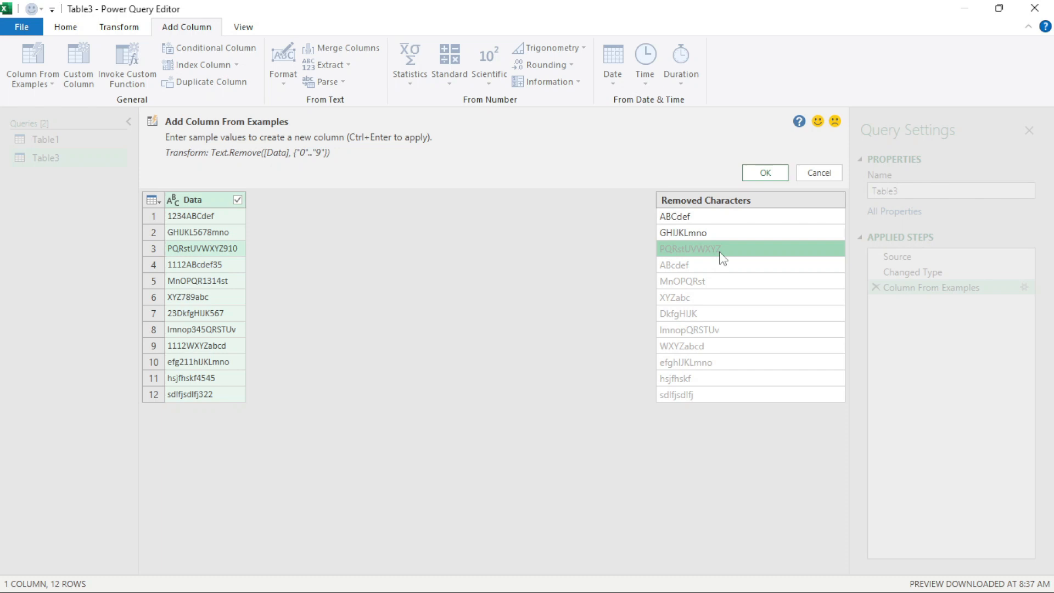
pyautogui.click(715, 282)
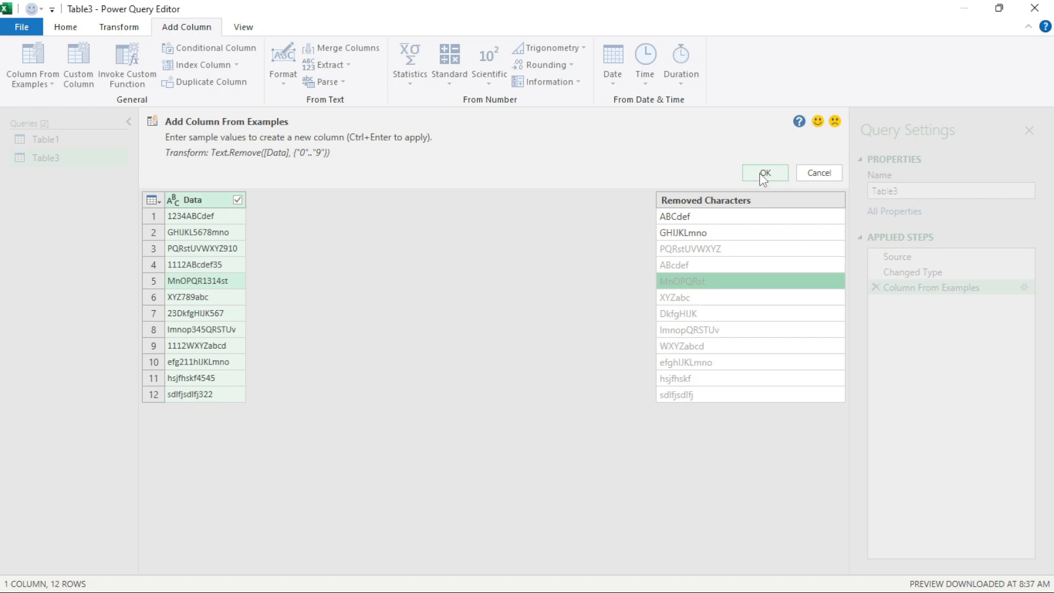
pyautogui.click(763, 175)
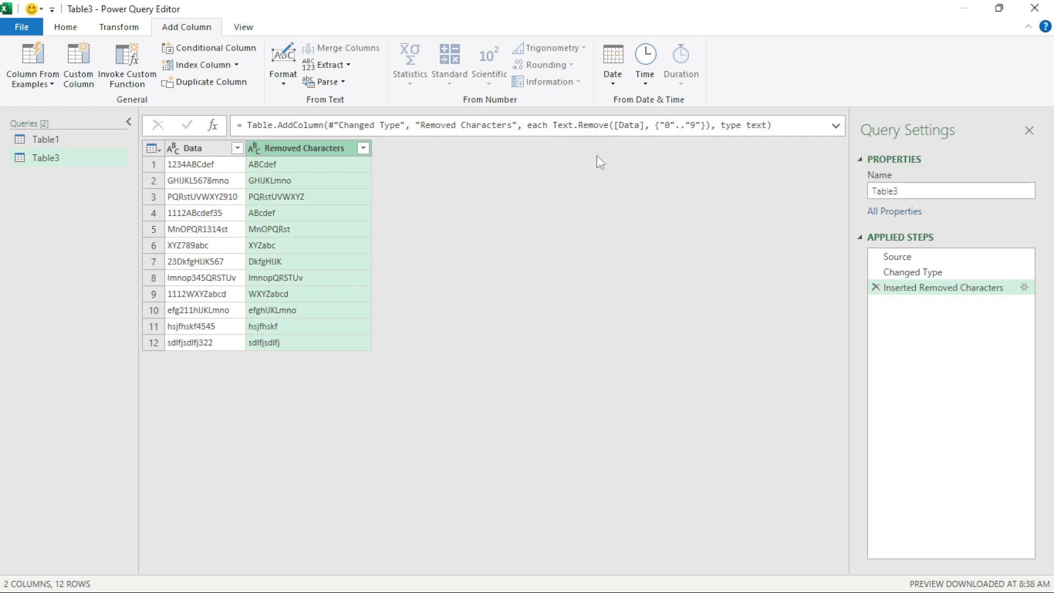
# Add a column from examples that extracts the numbers, using 1234 for row 1 and 5678 for row 2.
pyautogui.click(318, 164)
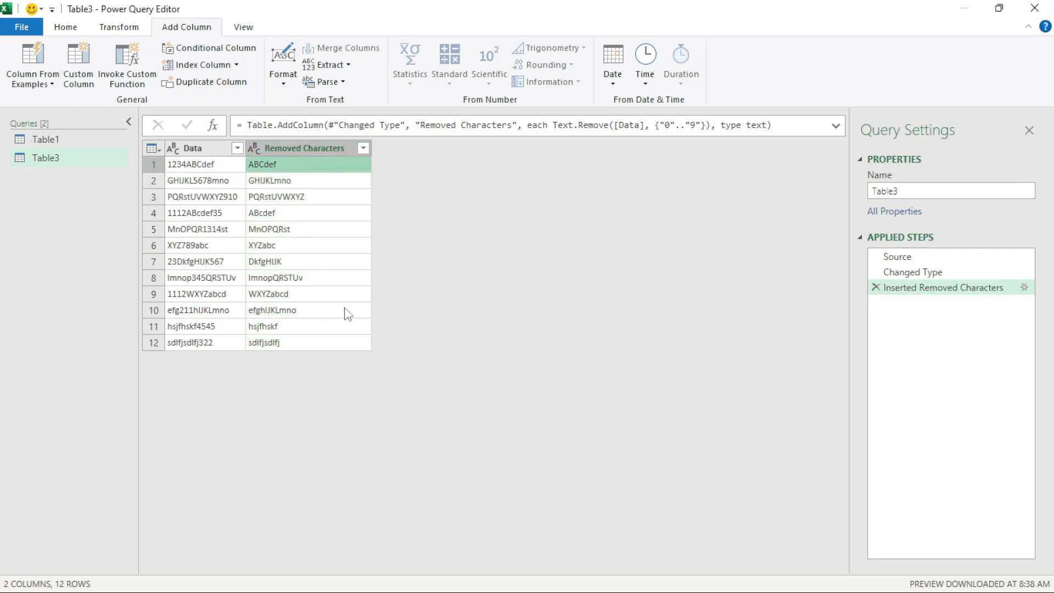
pyautogui.click(298, 181)
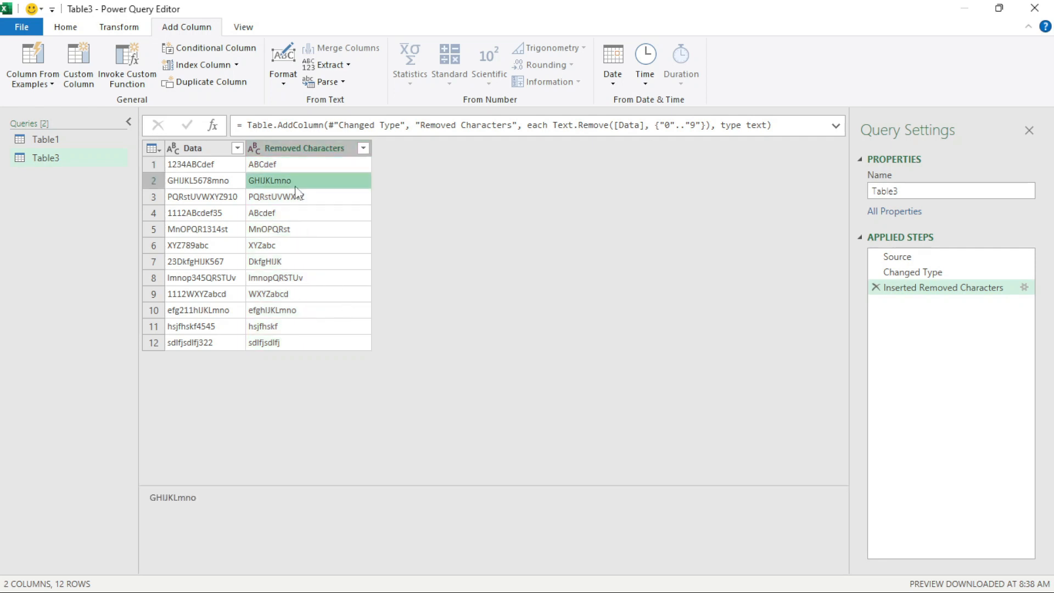
pyautogui.click(34, 64)
pyautogui.write('1234')
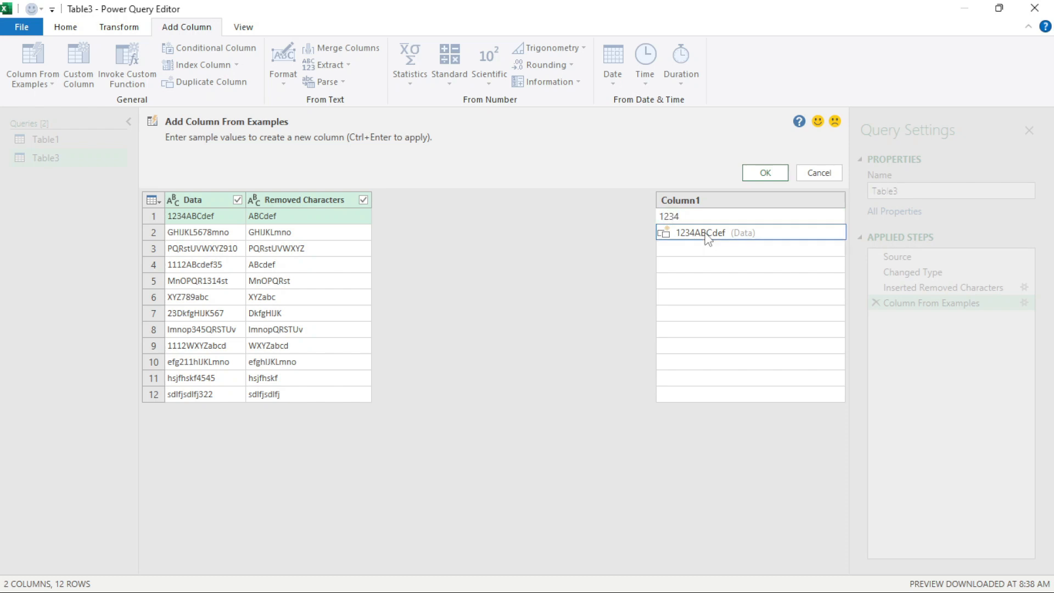
pyautogui.press('Return')
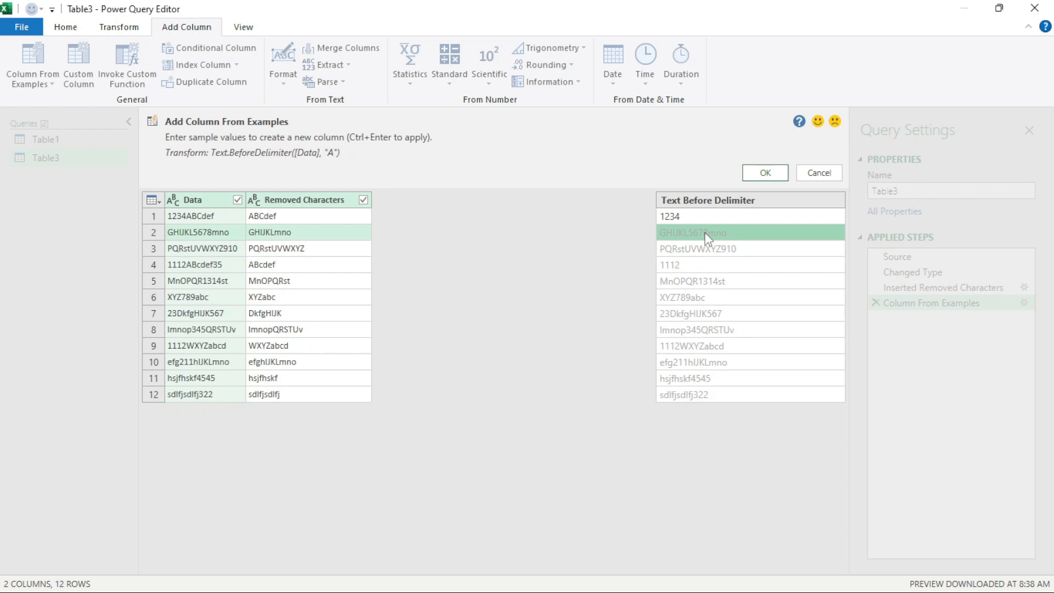
pyautogui.write('5678')
pyautogui.press('Return')
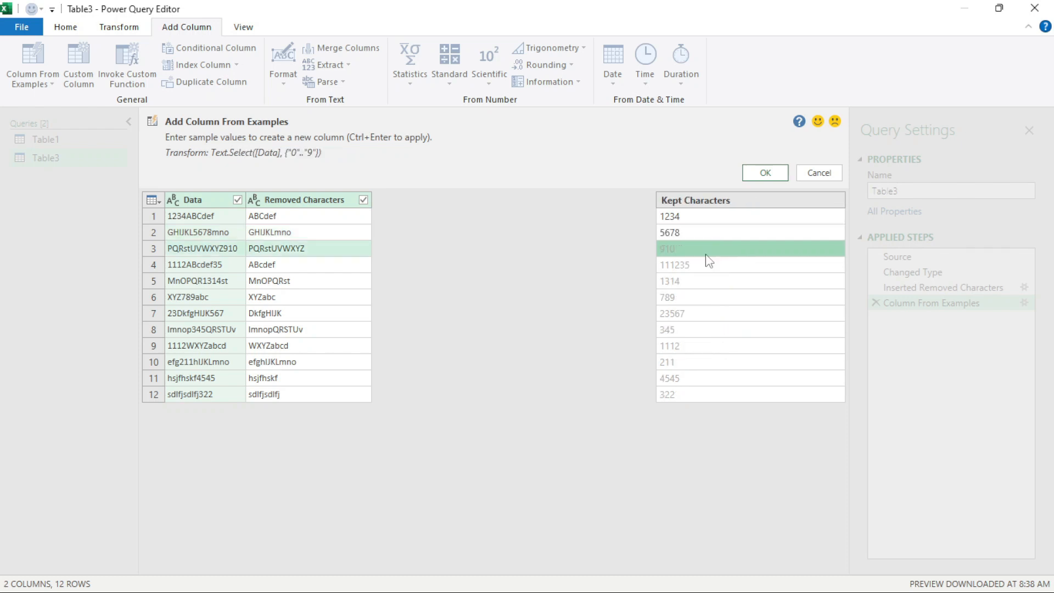
pyautogui.click(712, 297)
pyautogui.click(701, 312)
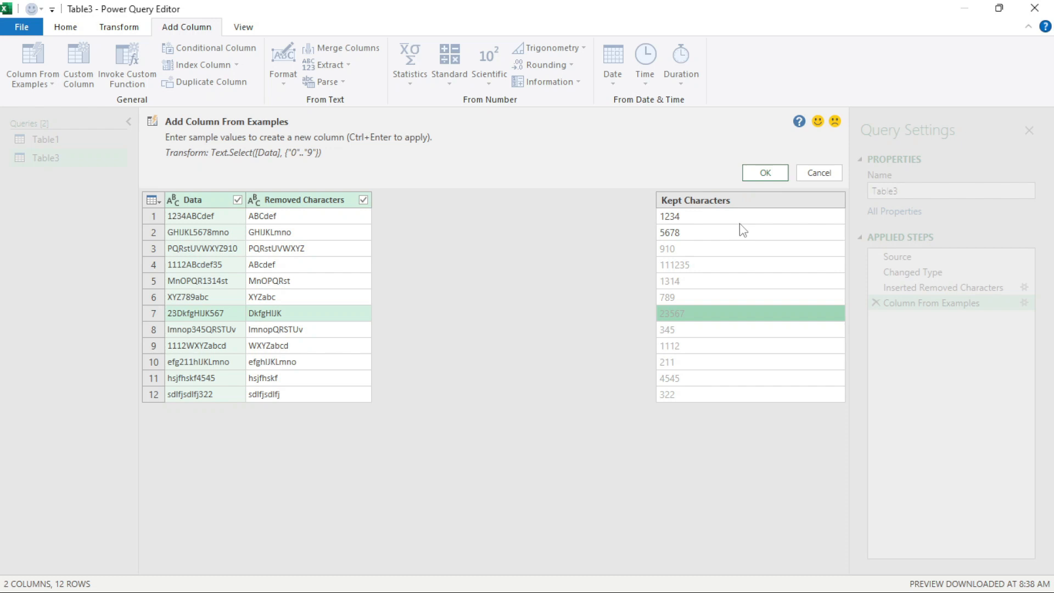
pyautogui.click(768, 174)
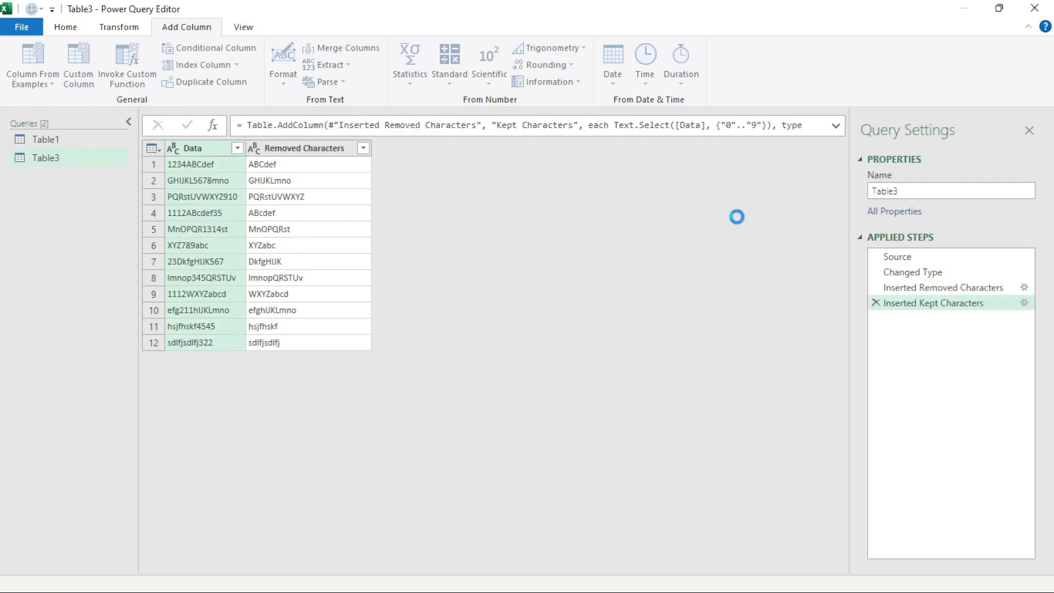
# Rename the Removed Characters column to Teks and the Kept Characters column to Angka.
pyautogui.click(304, 155)
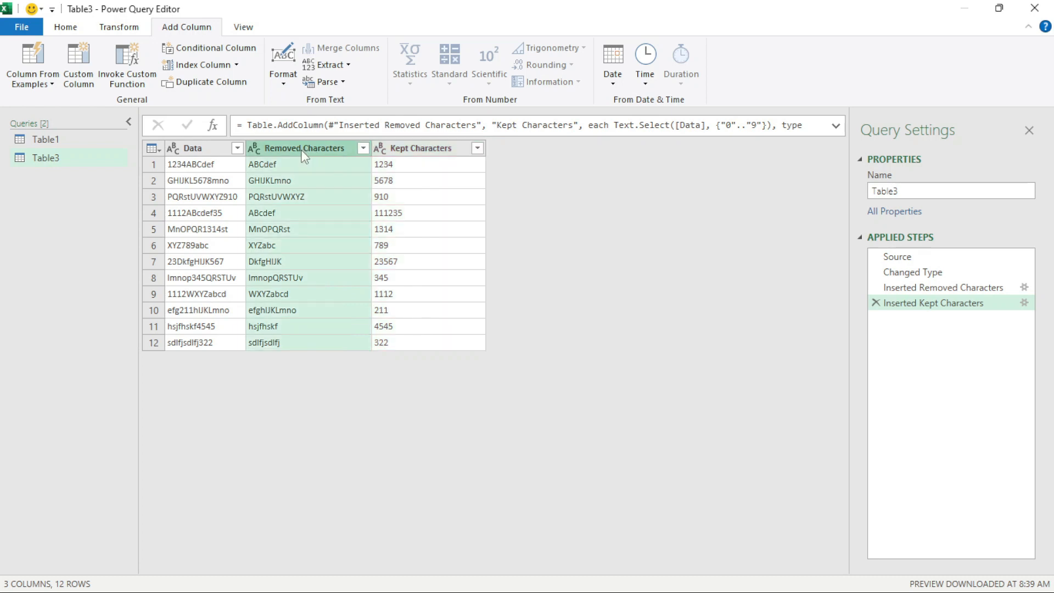
pyautogui.doubleClick(302, 152)
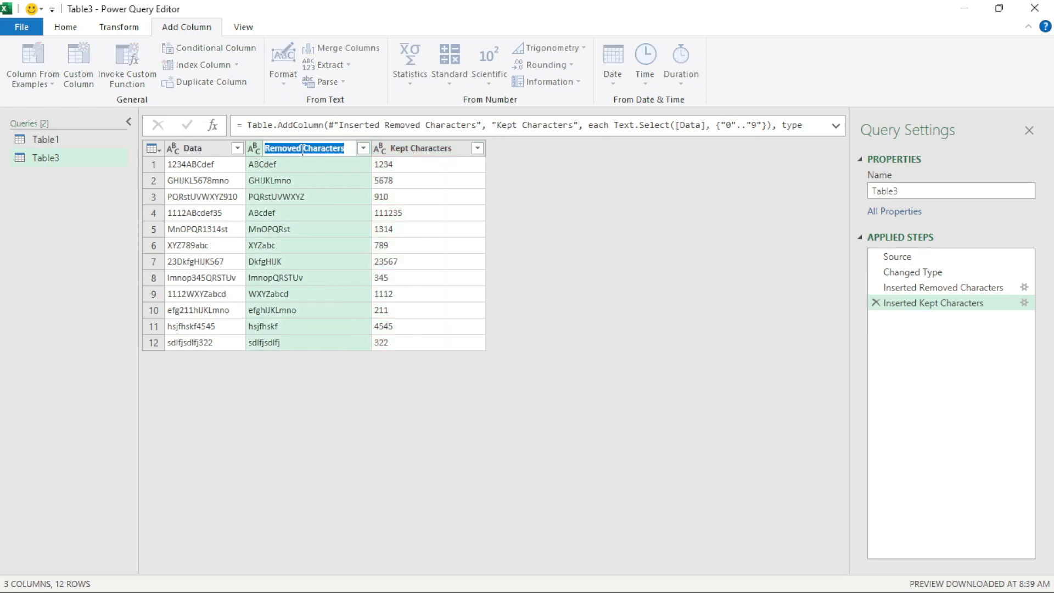
pyautogui.write('Teks')
pyautogui.doubleClick(407, 148)
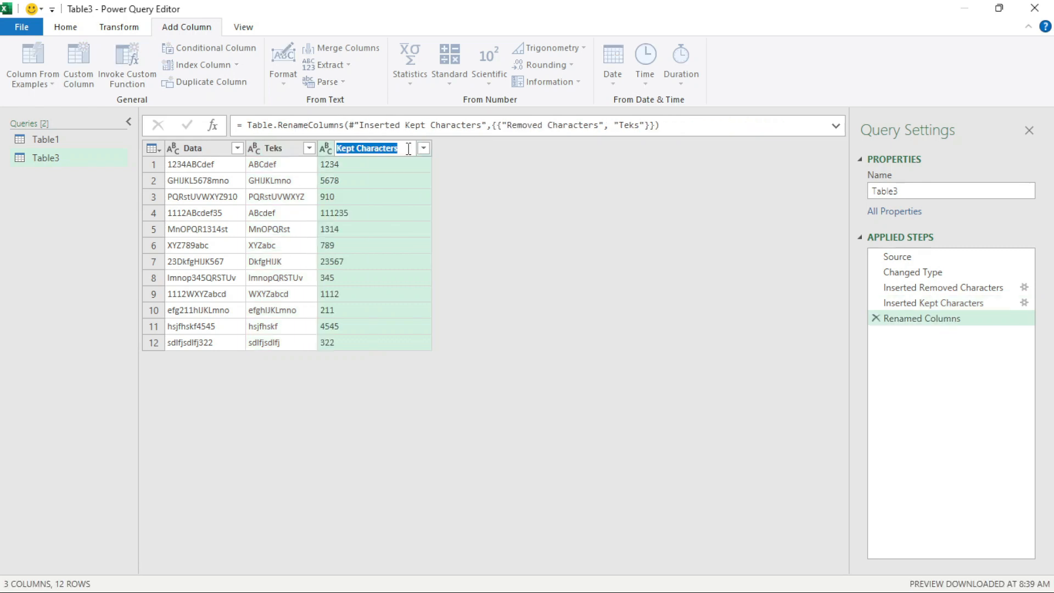
pyautogui.write('Angka')
pyautogui.press('Return')
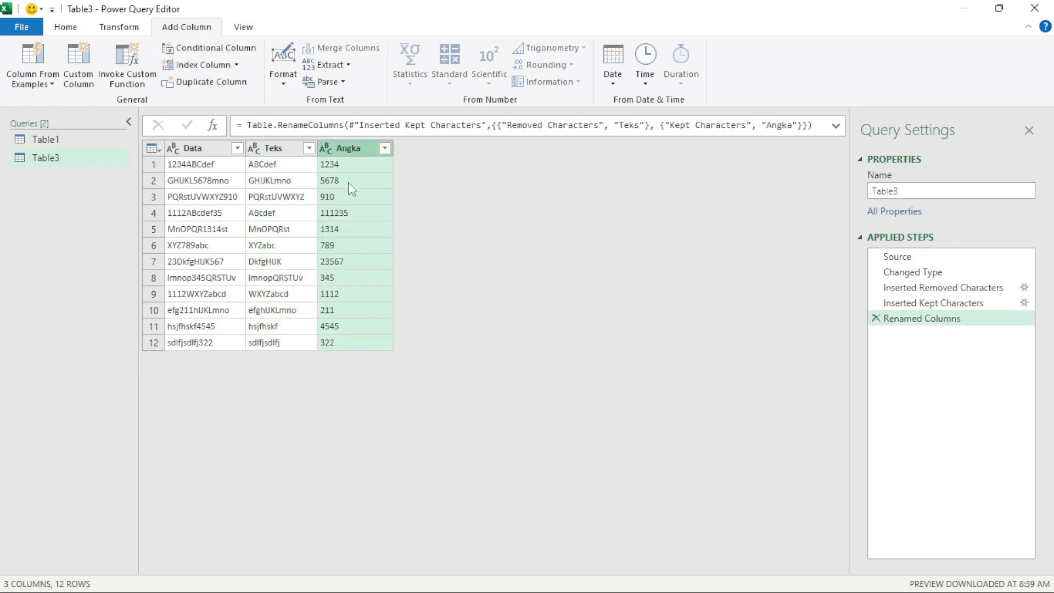
# Remove the original Data column from the query.
pyautogui.click(195, 147)
pyautogui.rightClick(196, 146)
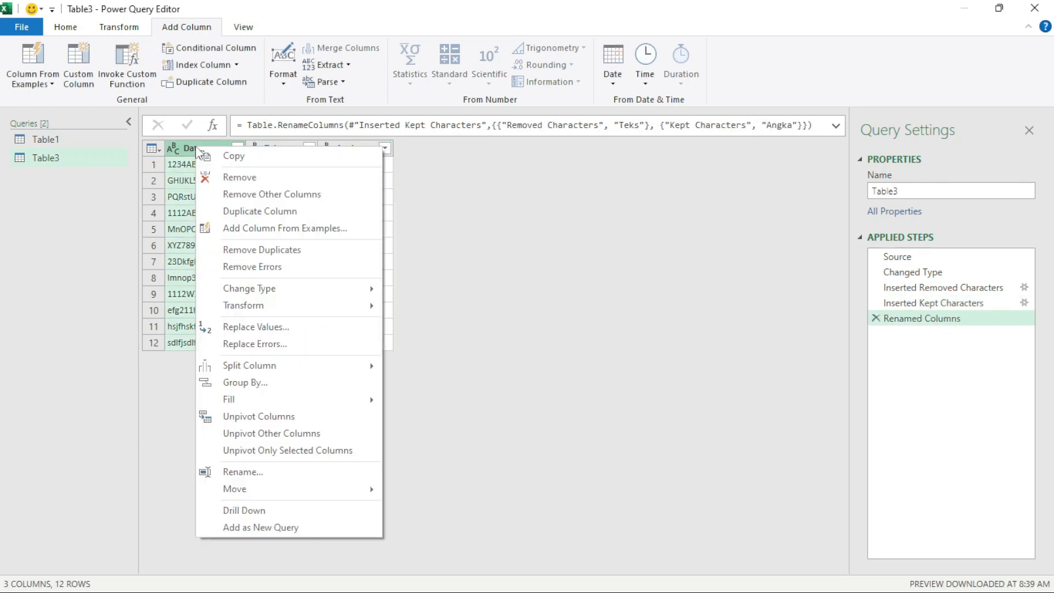
pyautogui.click(236, 177)
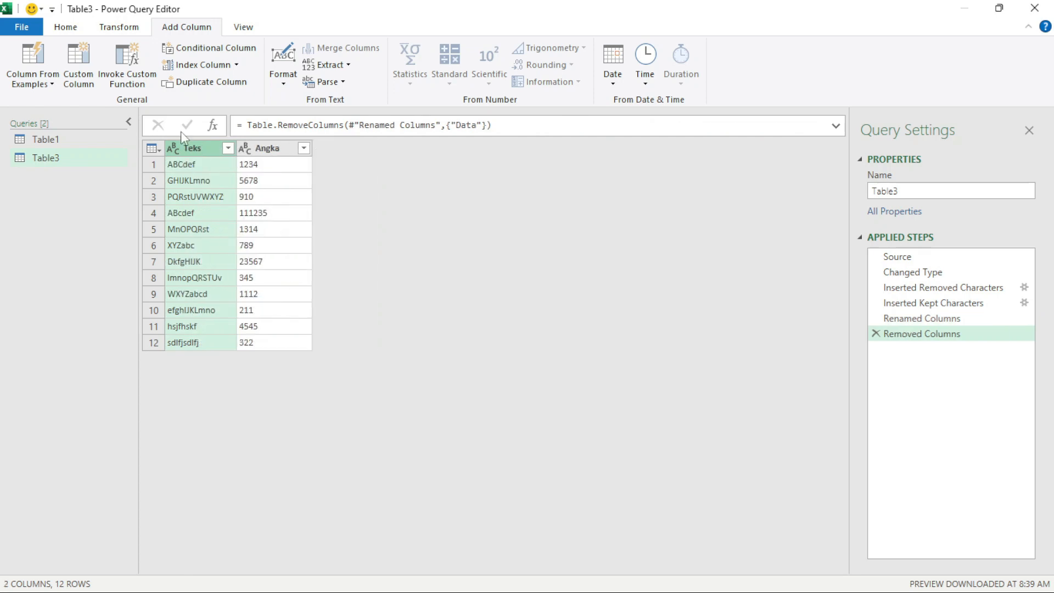
# Close the query editor and load the result as a table into the existing worksheet at Sheet2 cell B1.
pyautogui.click(51, 26)
pyautogui.click(31, 84)
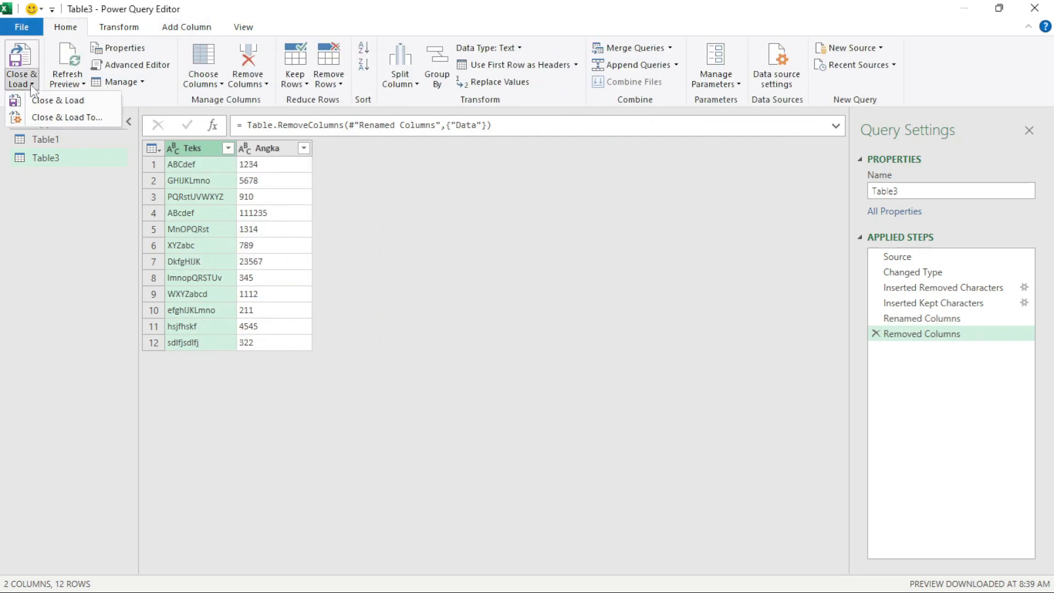
pyautogui.click(60, 119)
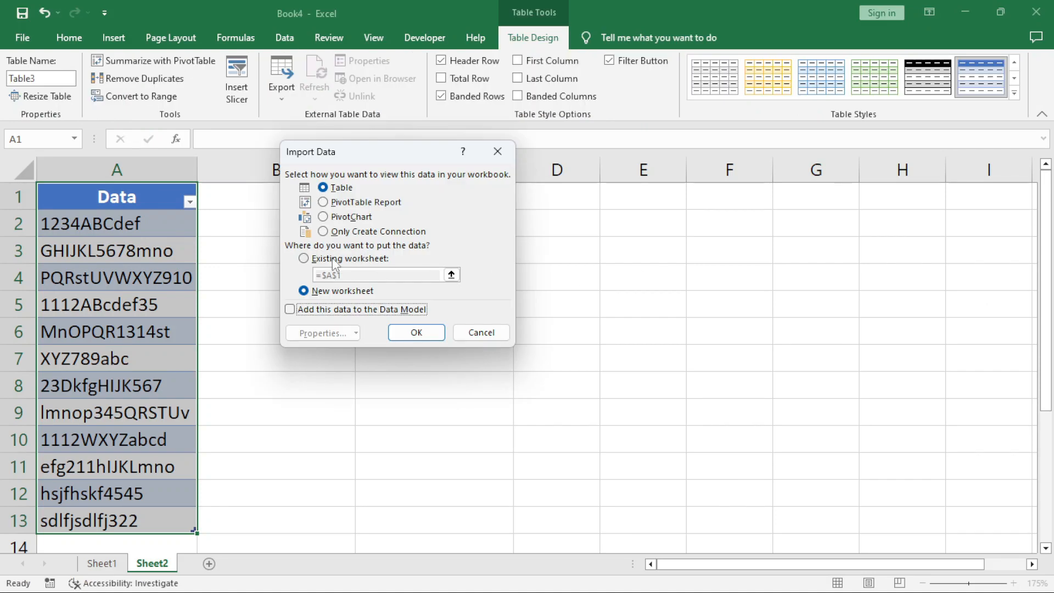
pyautogui.click(332, 260)
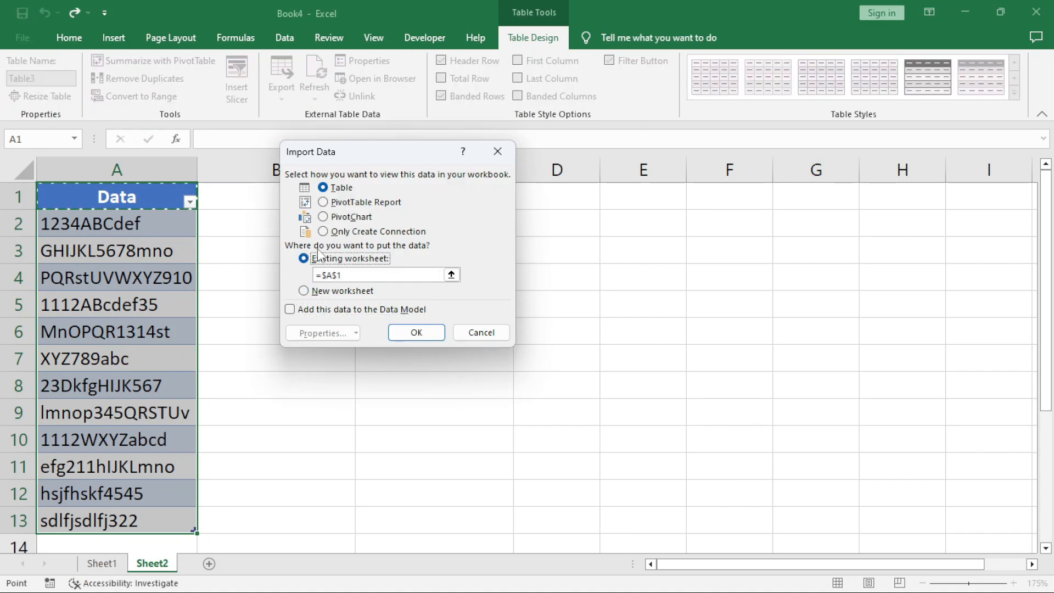
pyautogui.moveTo(373, 164); pyautogui.dragTo(565, 153)
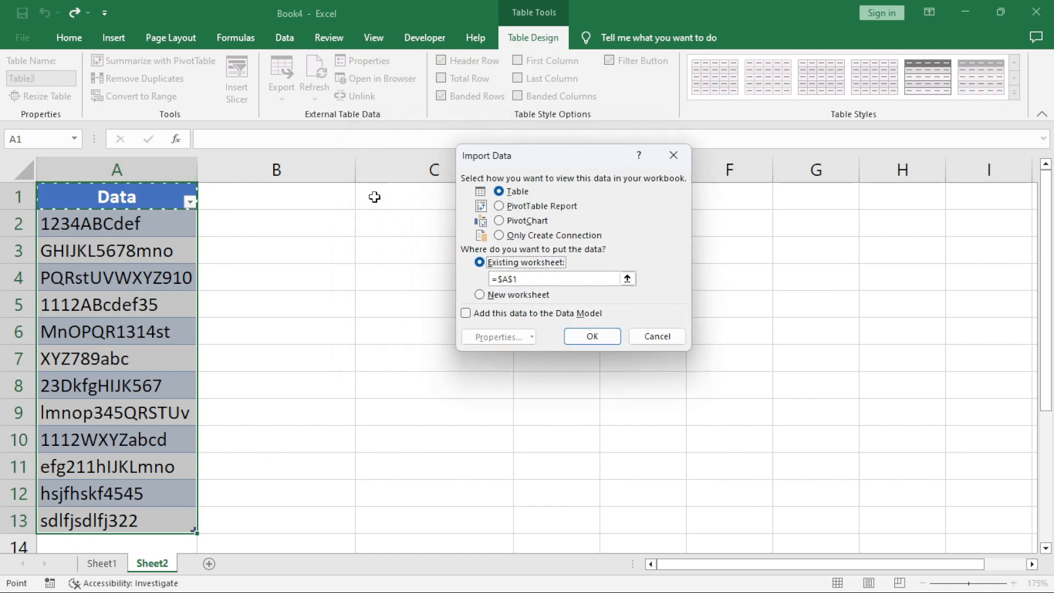
pyautogui.click(281, 198)
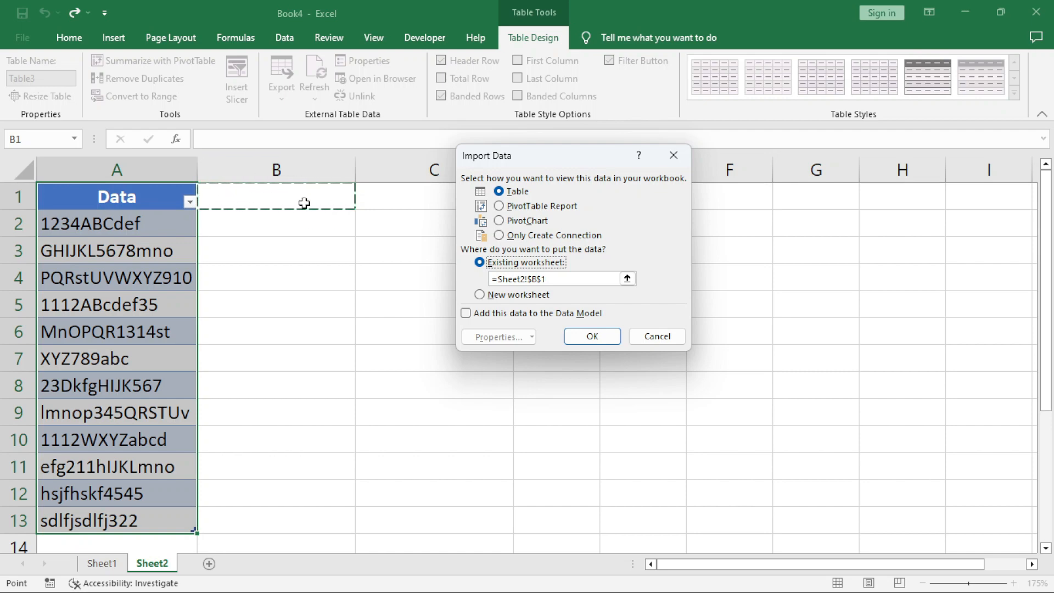
pyautogui.click(584, 336)
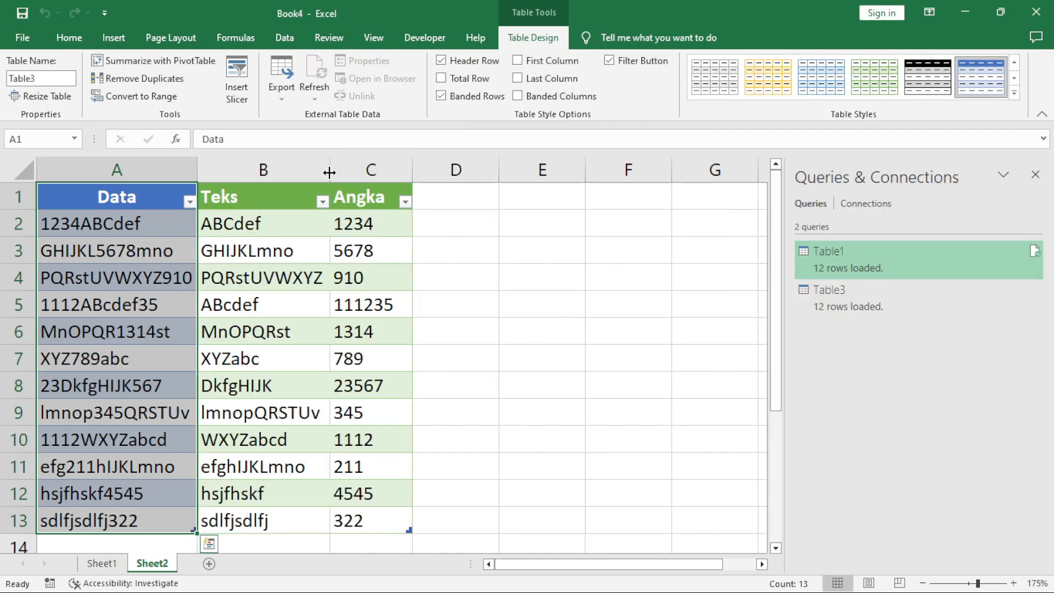
# Widen the Teks and Angka columns of the loaded table slightly.
pyautogui.moveTo(415, 169); pyautogui.dragTo(447, 169)
pyautogui.moveTo(333, 167); pyautogui.dragTo(355, 165)
pyautogui.click(564, 276)
# Replace the source data in A6 with dsdjfsdj88324 and in A7 with dfsddf2234.
pyautogui.click(329, 326)
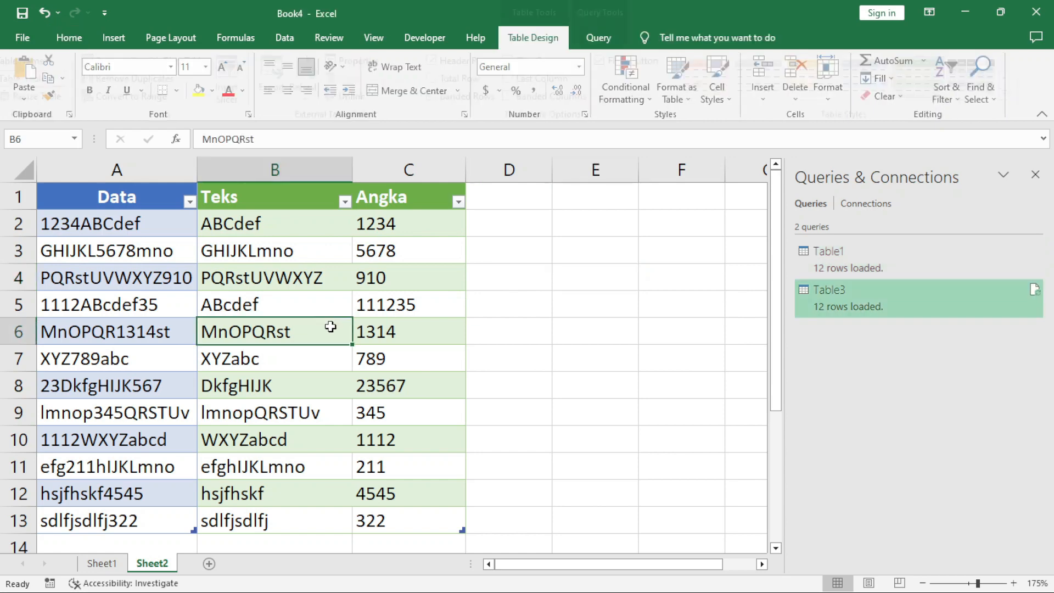
pyautogui.click(95, 332)
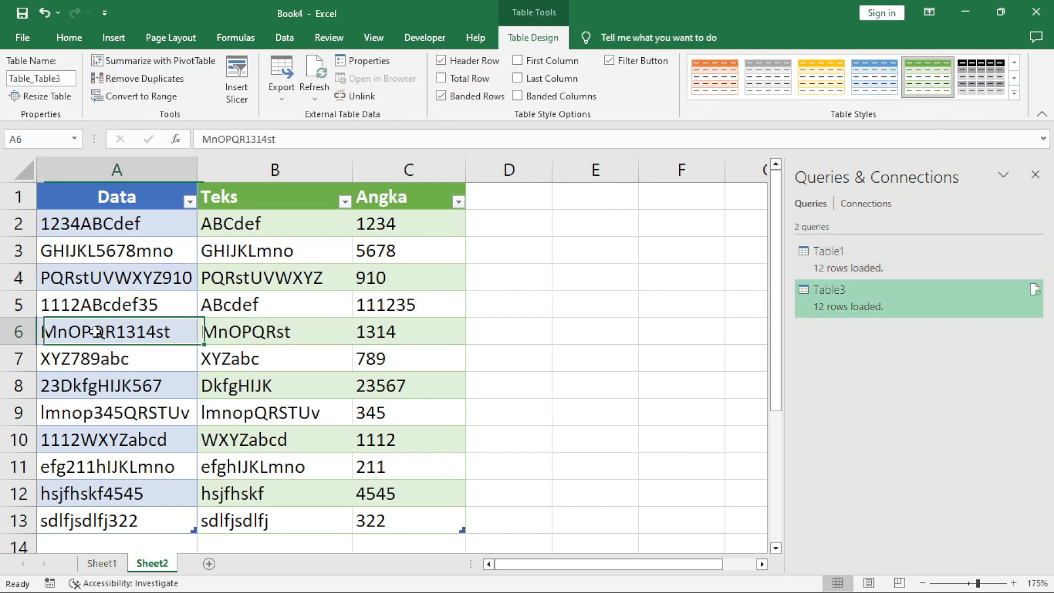
pyautogui.write('dsdjfsdj88324')
pyautogui.press('Return')
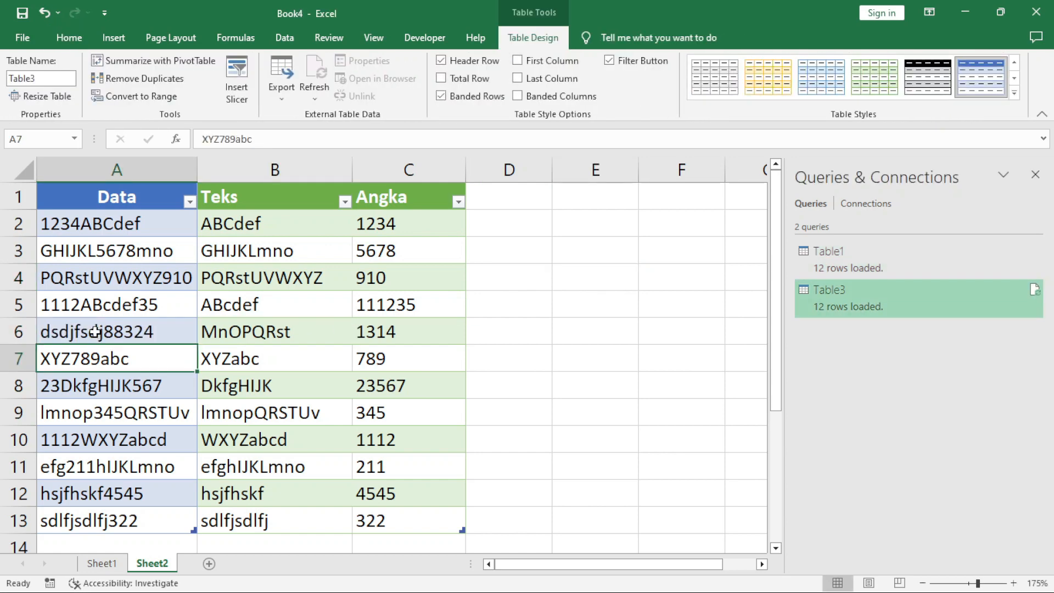
pyautogui.write('dfsddf2234')
pyautogui.click(256, 434)
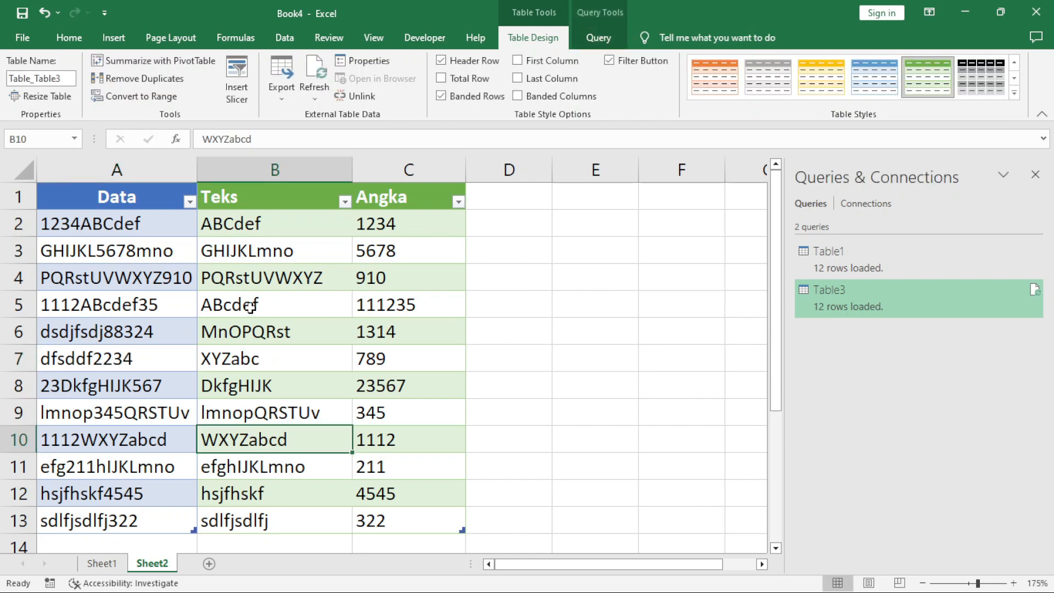
# Refresh the Teks and Angka query table and check the separated values in rows 6 and 7.
pyautogui.rightClick(251, 307)
pyautogui.click(162, 297)
pyautogui.click(311, 251)
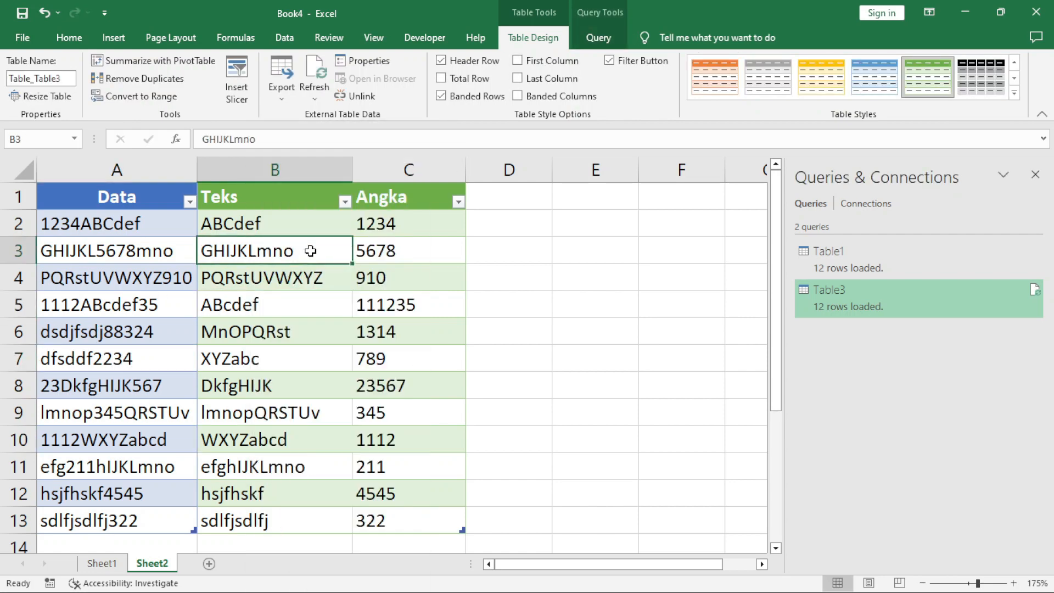
pyautogui.rightClick(307, 226)
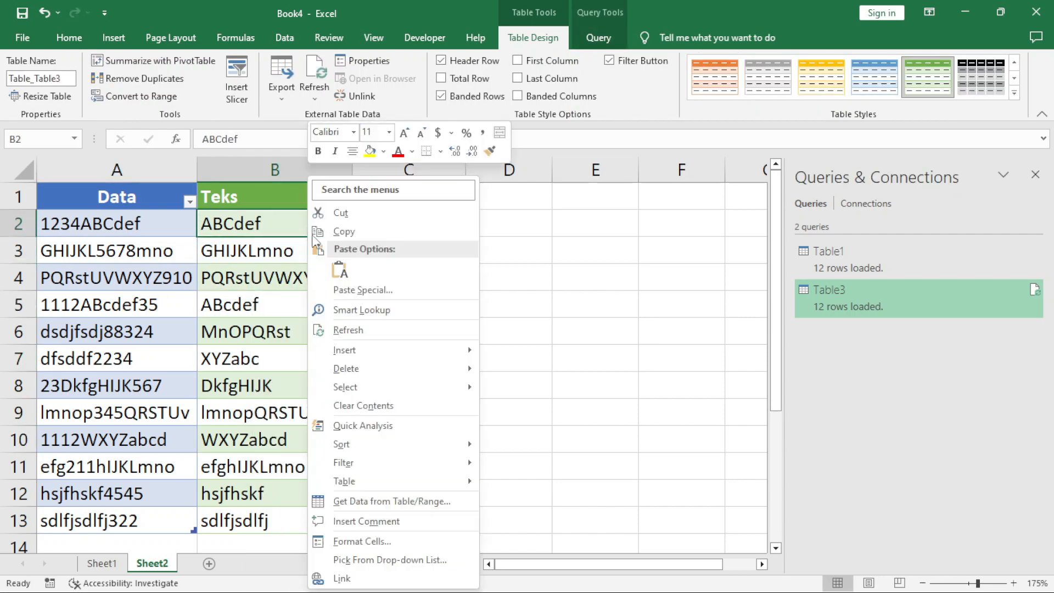
pyautogui.click(344, 328)
pyautogui.click(245, 342)
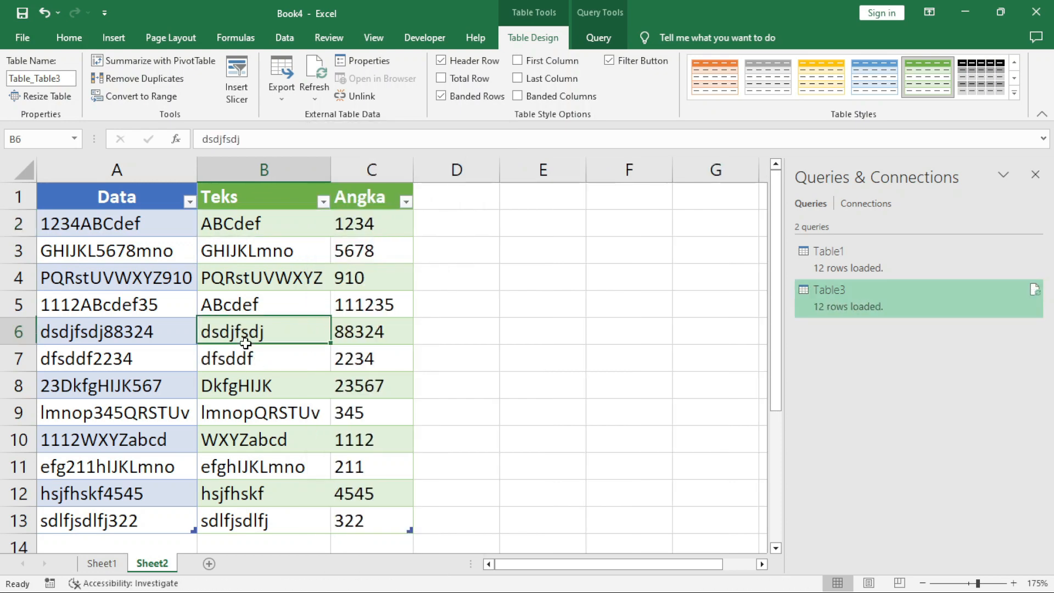
pyautogui.moveTo(246, 343); pyautogui.dragTo(249, 358)
pyautogui.moveTo(357, 331); pyautogui.dragTo(355, 360)
# Append dsdf343, ewrwe123 and wer677 to the Data table in cells A14 to A16.
pyautogui.doubleClick(112, 419)
pyautogui.scroll(-3, 132, 394)
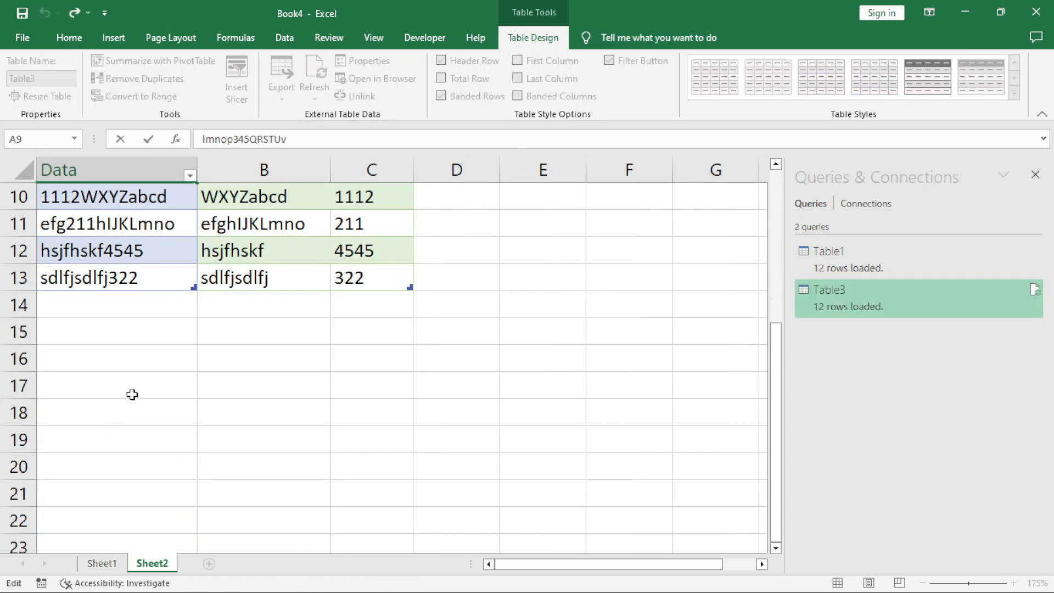
pyautogui.click(155, 315)
pyautogui.write('dsdf')
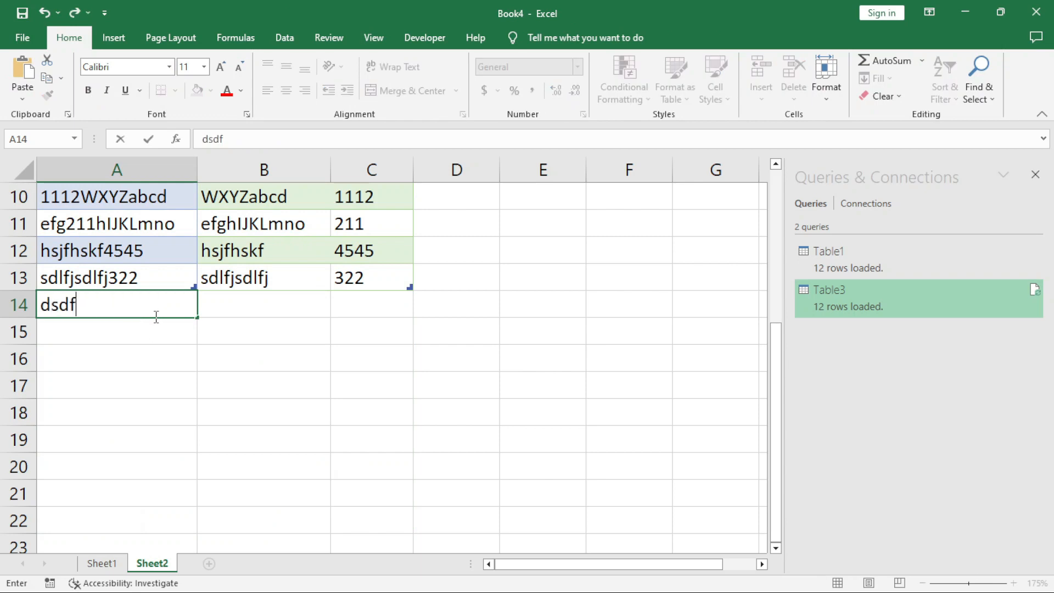
pyautogui.write('343')
pyautogui.click(146, 344)
pyautogui.write('ewrwe123')
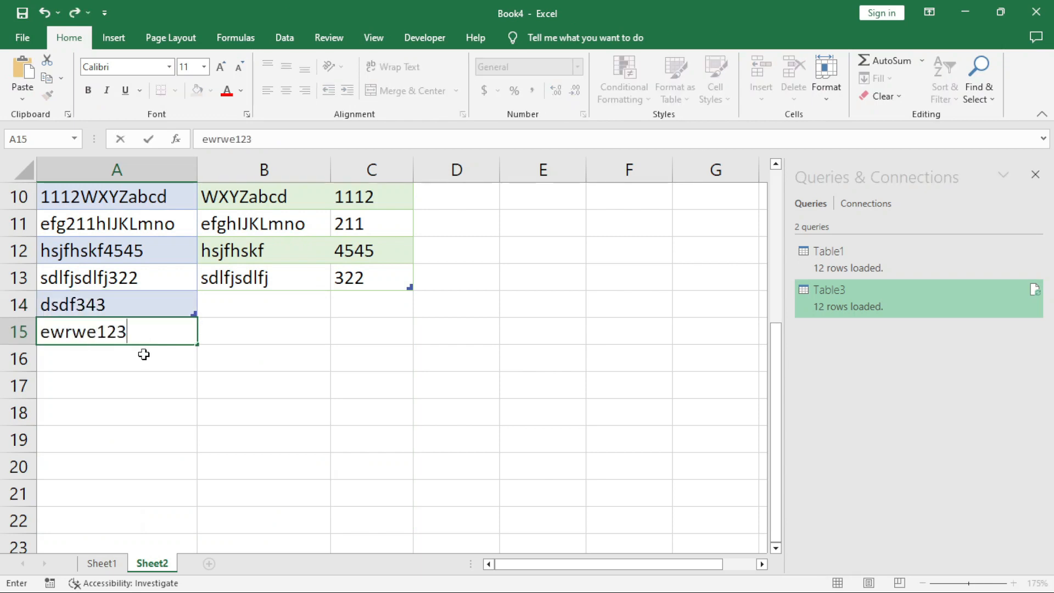
pyautogui.click(143, 356)
pyautogui.write('wer677')
pyautogui.click(287, 404)
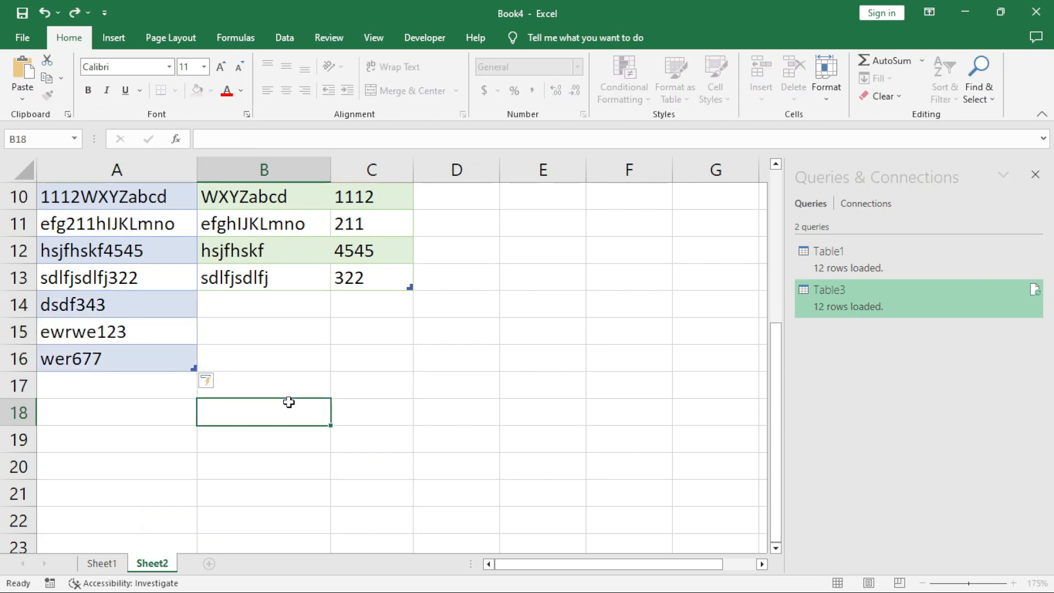
# Refresh the query table again and check the separated letters and numbers in B14:C16.
pyautogui.click(253, 252)
pyautogui.rightClick(256, 255)
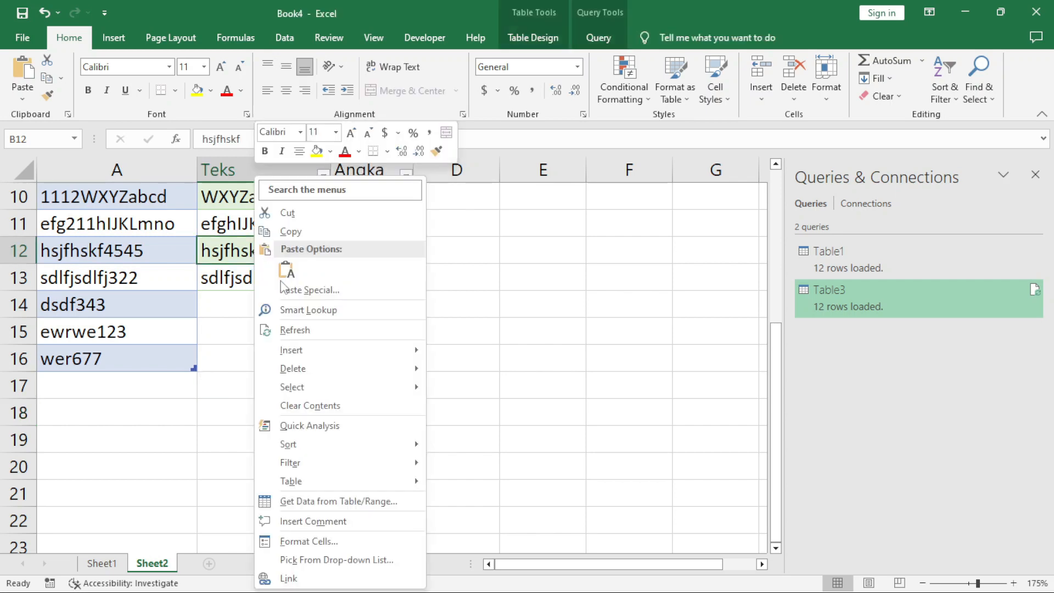
pyautogui.click(307, 331)
pyautogui.moveTo(291, 310); pyautogui.dragTo(349, 358)
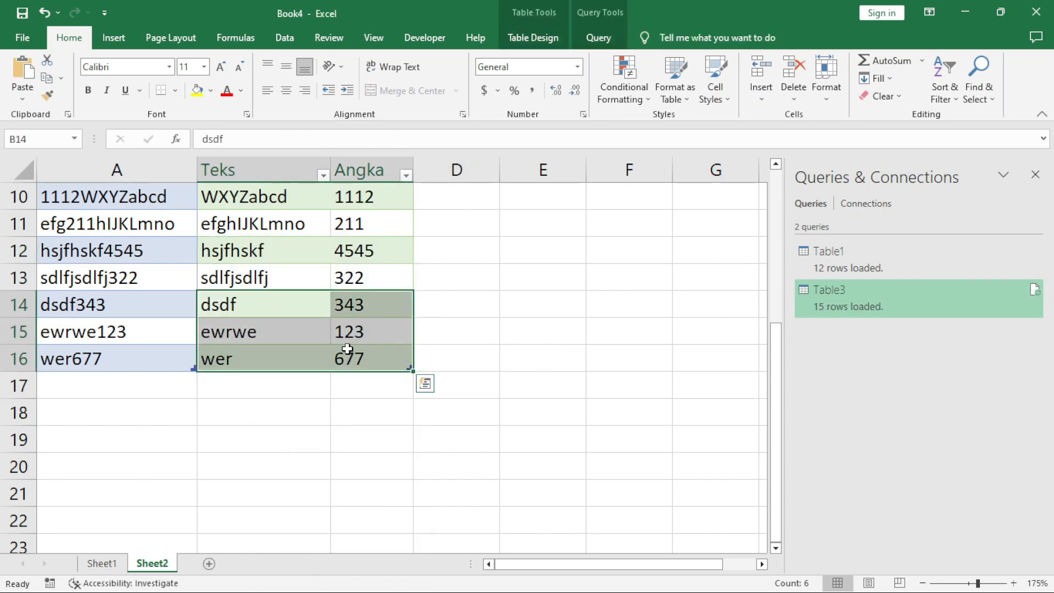
pyautogui.scroll(3, 347, 349)
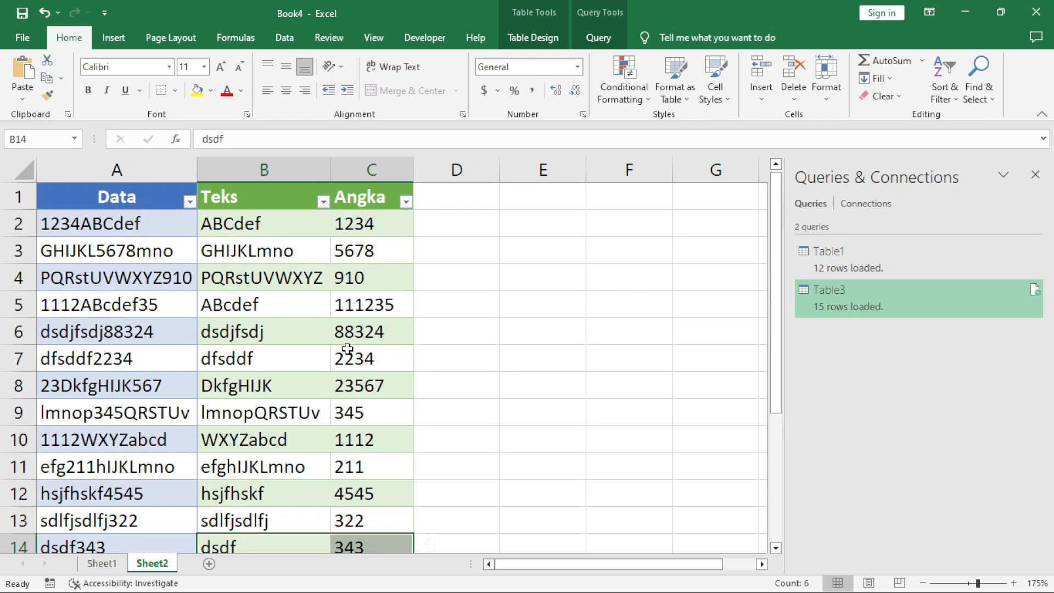
pyautogui.click(287, 308)
pyautogui.click(541, 302)
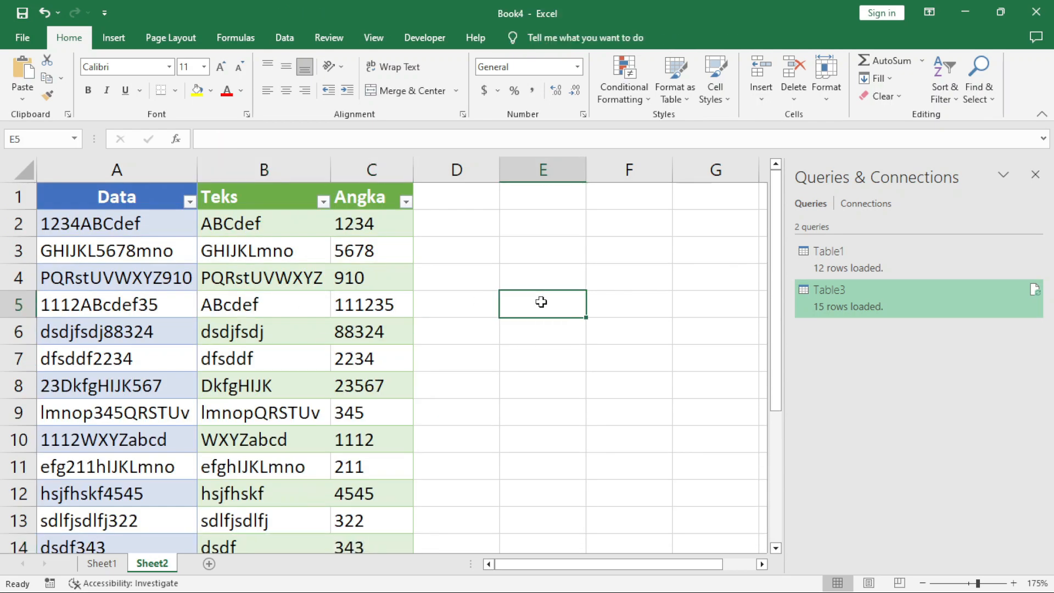